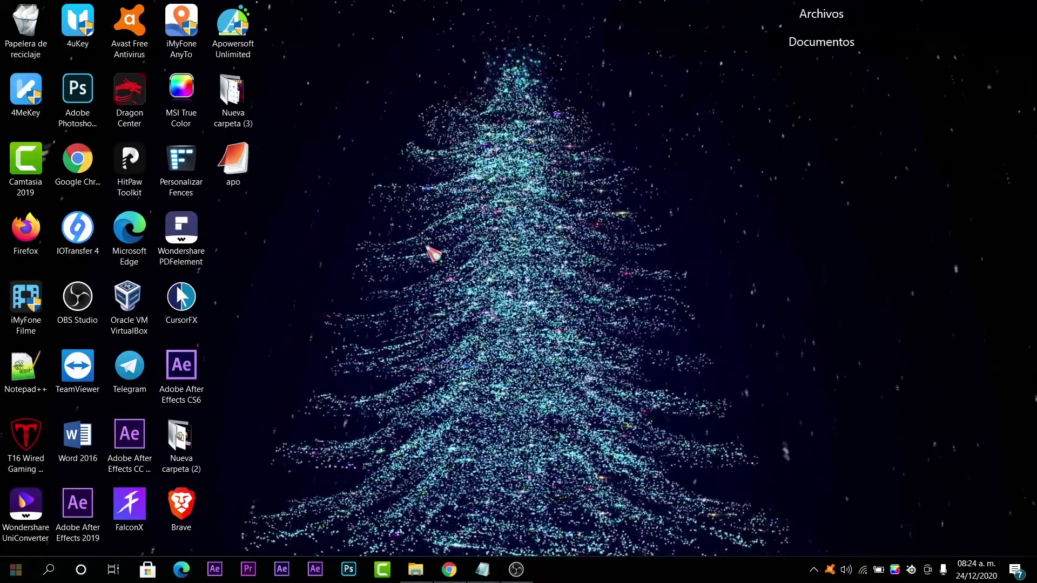
Switch to Chrome and open the Curtains product page on the Stardock site to skim its contents
mouse_move(448, 570)
click(375, 516)
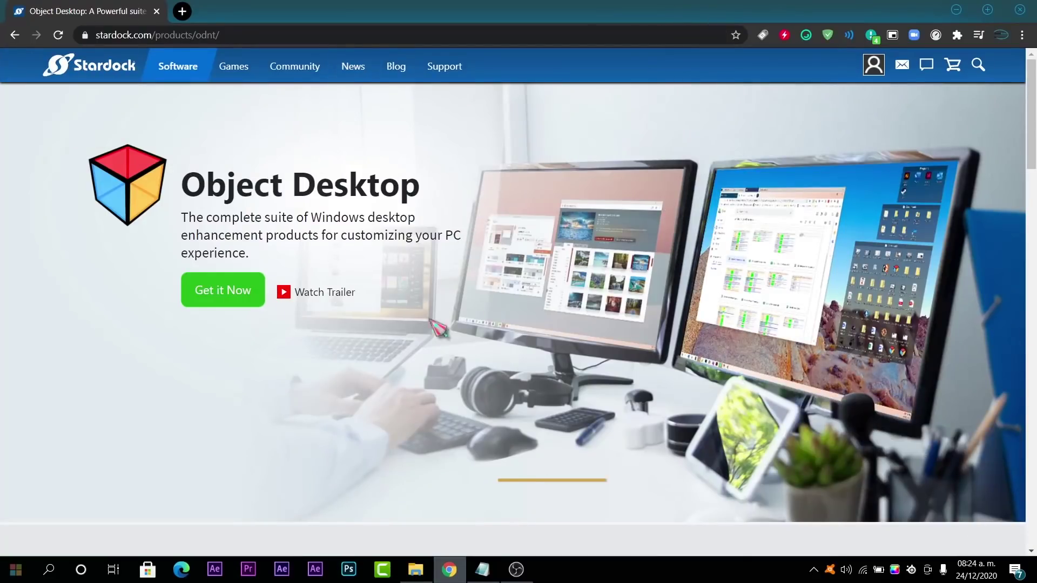
mouse_move(181, 81)
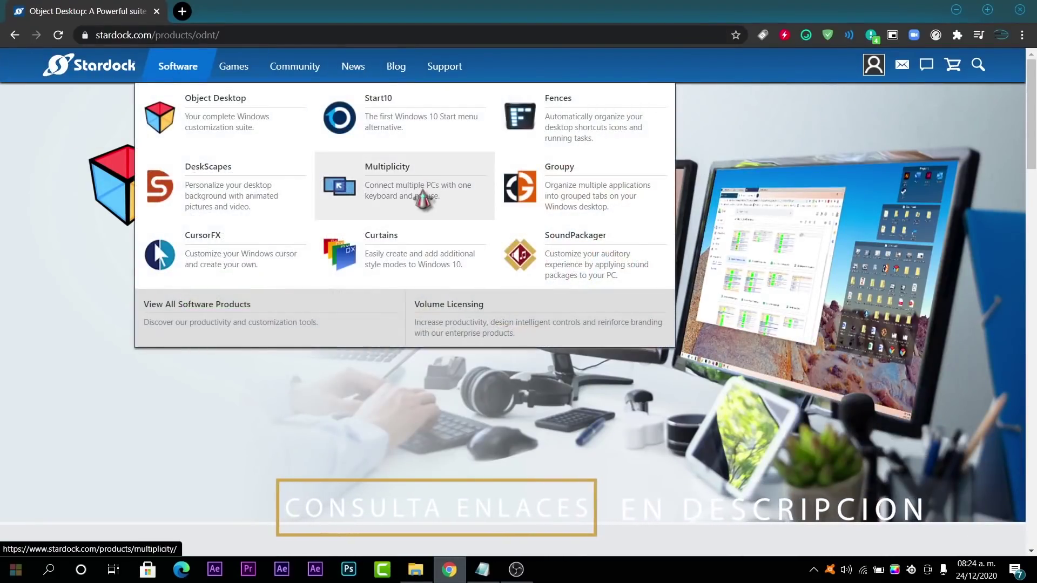
click(365, 252)
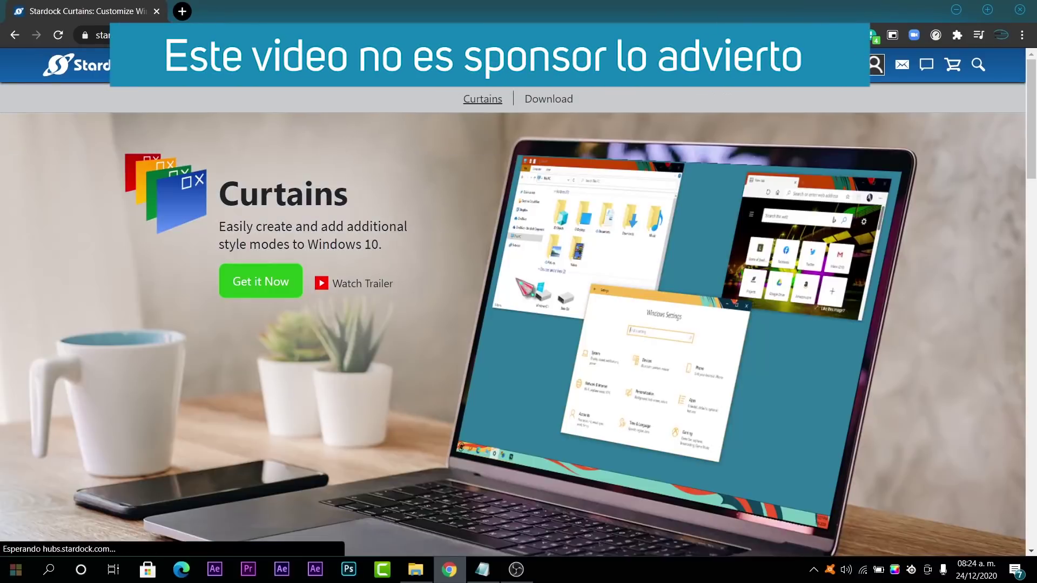
scroll(513, 299, down, 15)
scroll(513, 299, up, 15)
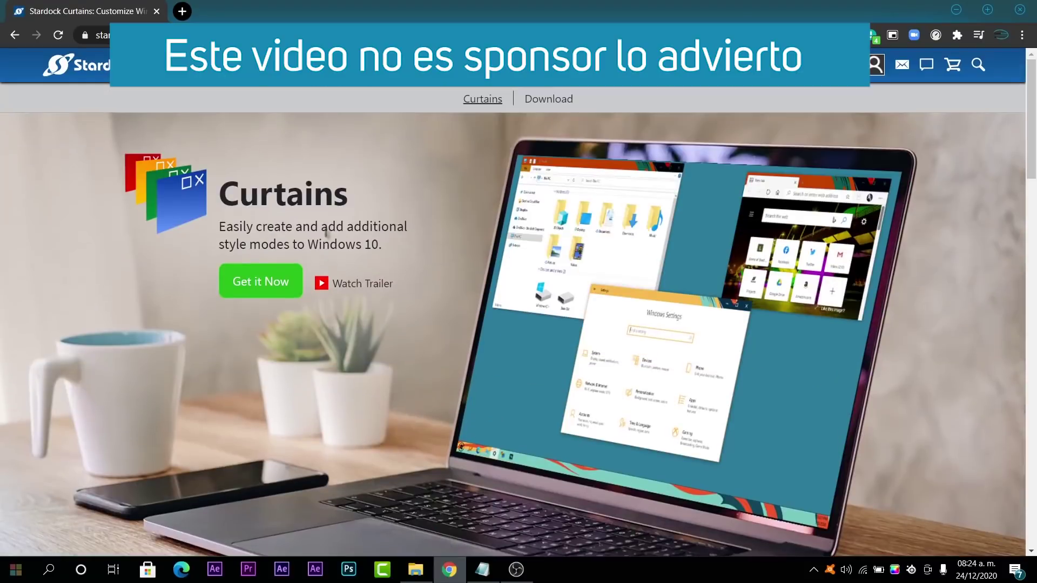
Start downloading the 30-day free trial of Curtains from its purchase page
click(283, 292)
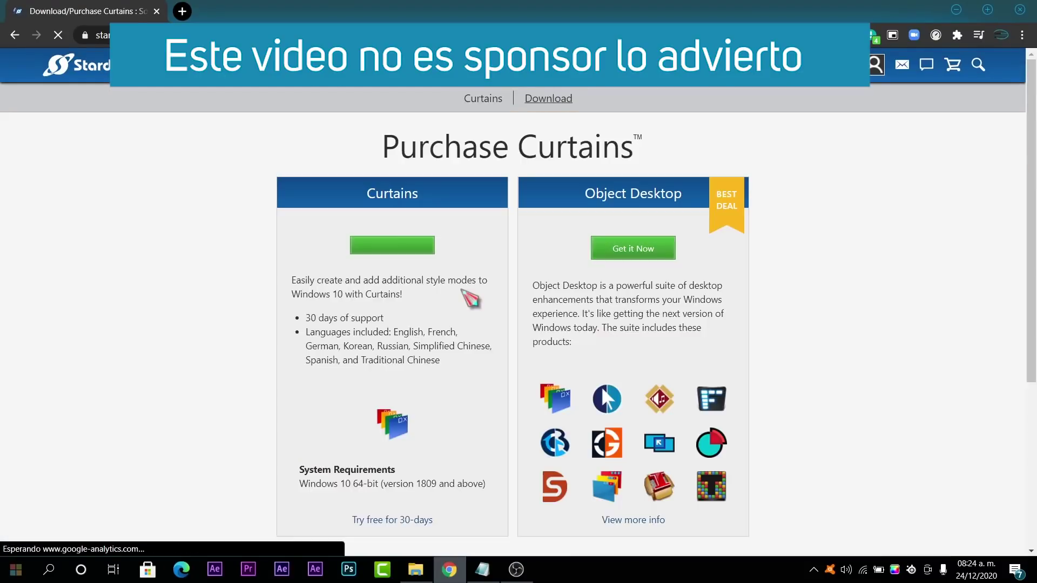
scroll(462, 281, down, 1)
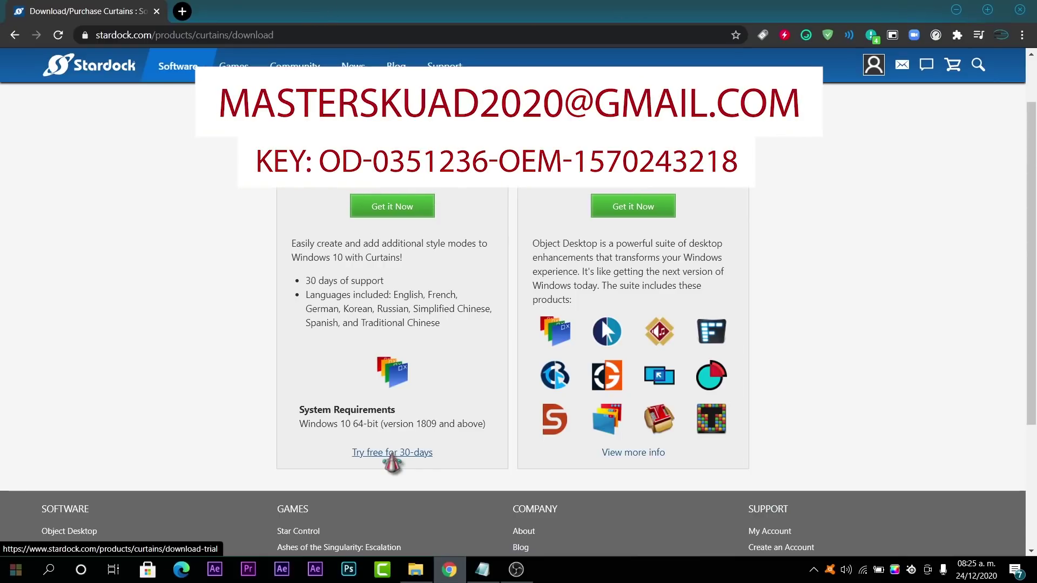
click(392, 453)
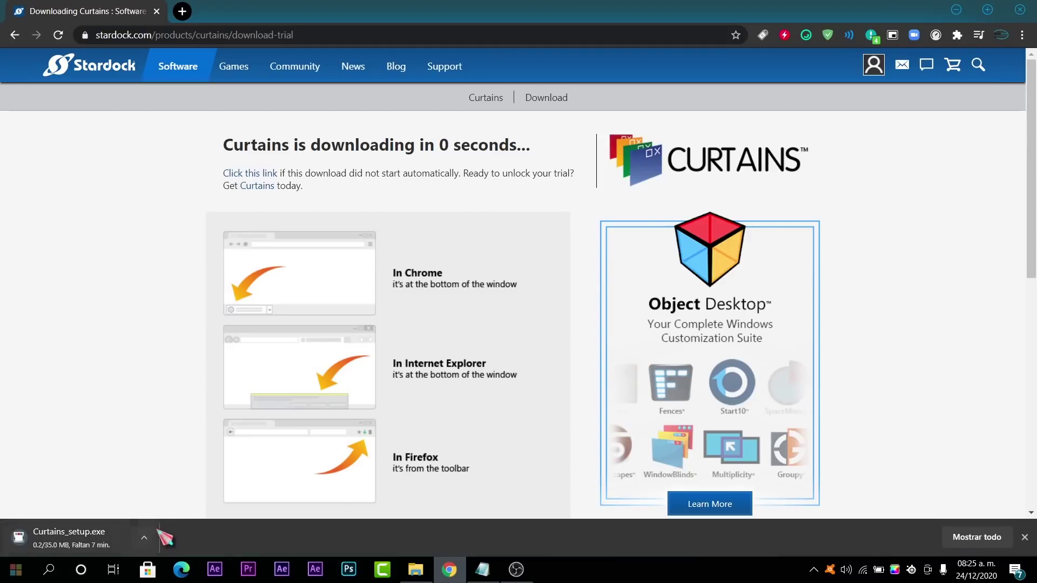
Cancel the Curtains_setup.exe download and minimize the browser window
click(150, 534)
click(173, 515)
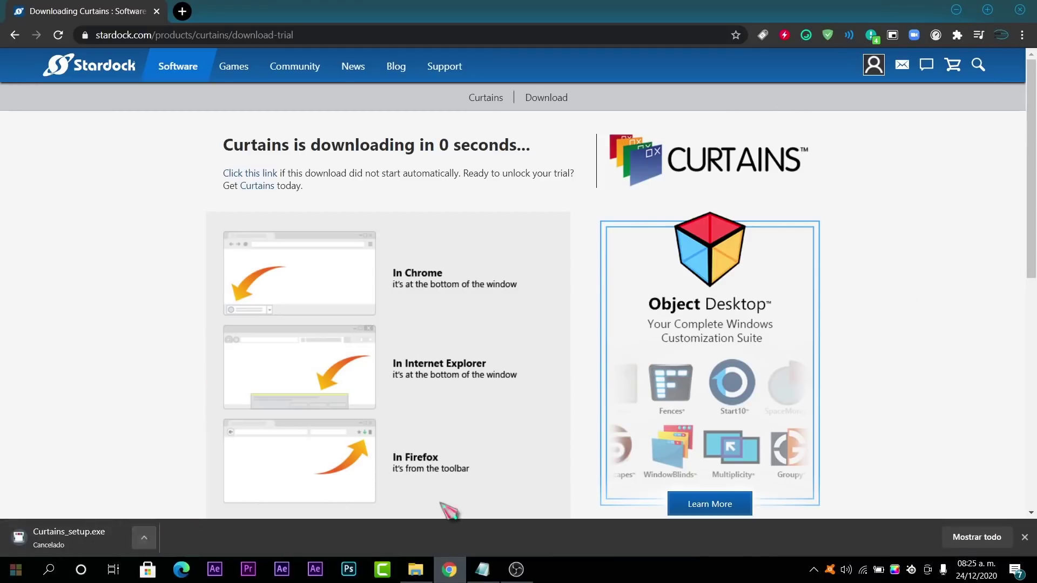
click(957, 10)
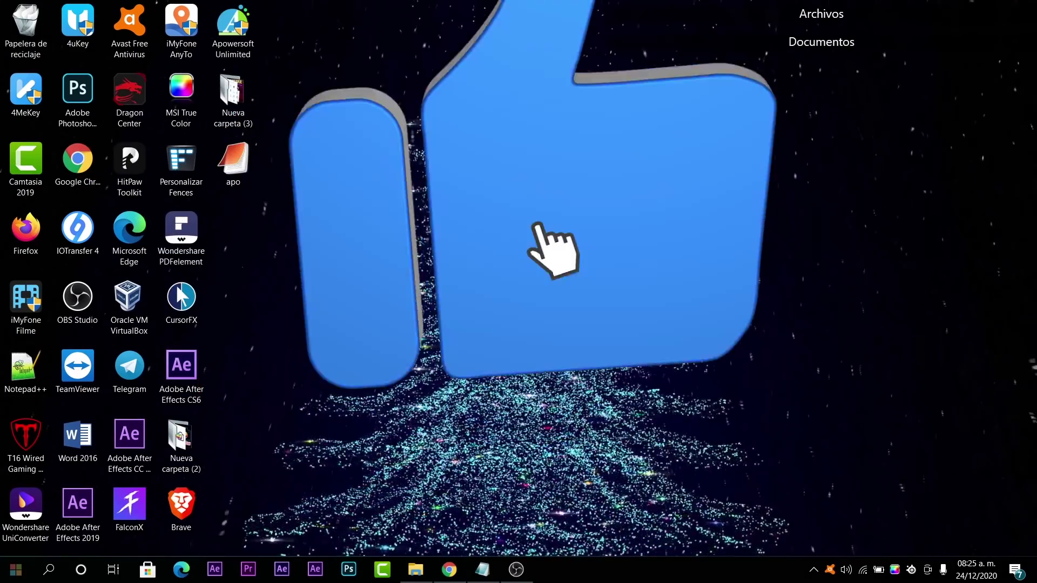
key(super)
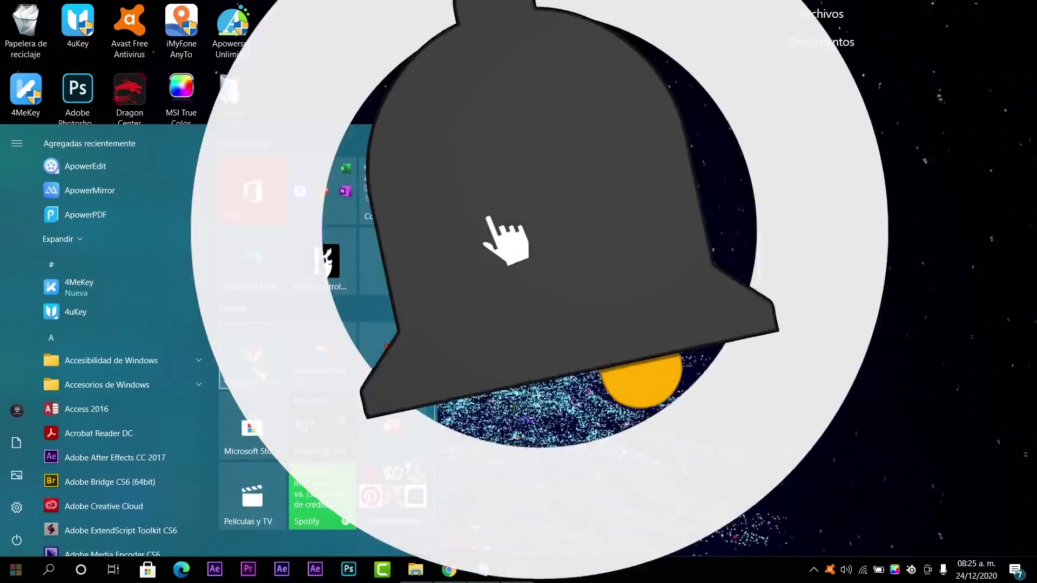
key(super)
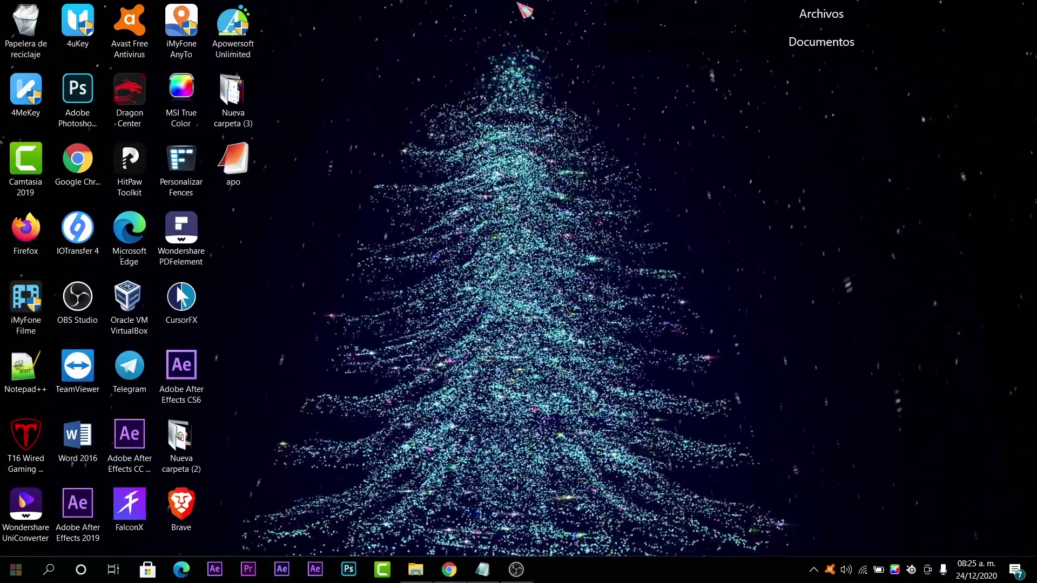
Launch Object Desktop and move its window across the desktop, next to the shortcut icons
click(16, 570)
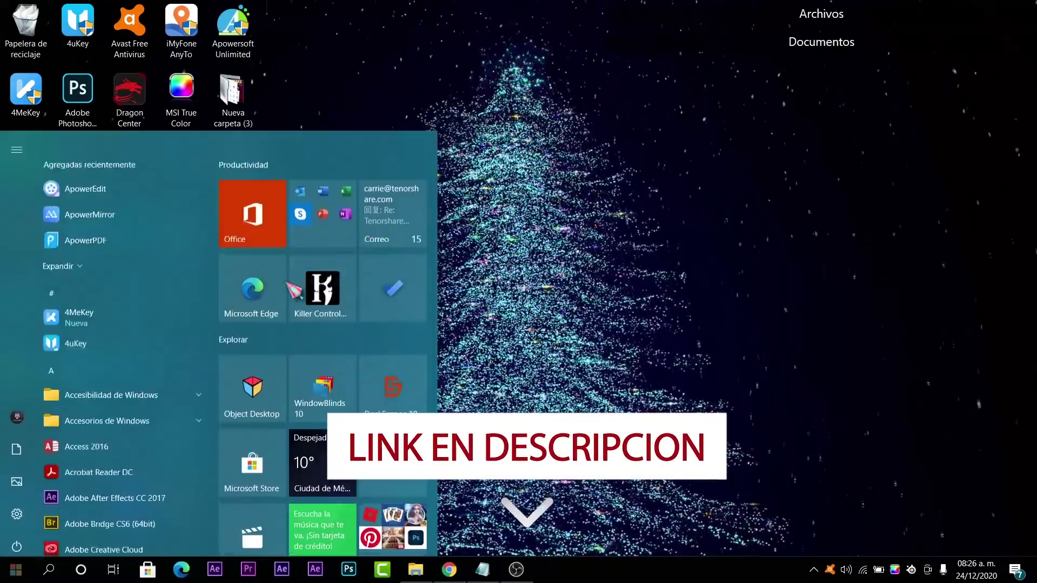
click(231, 361)
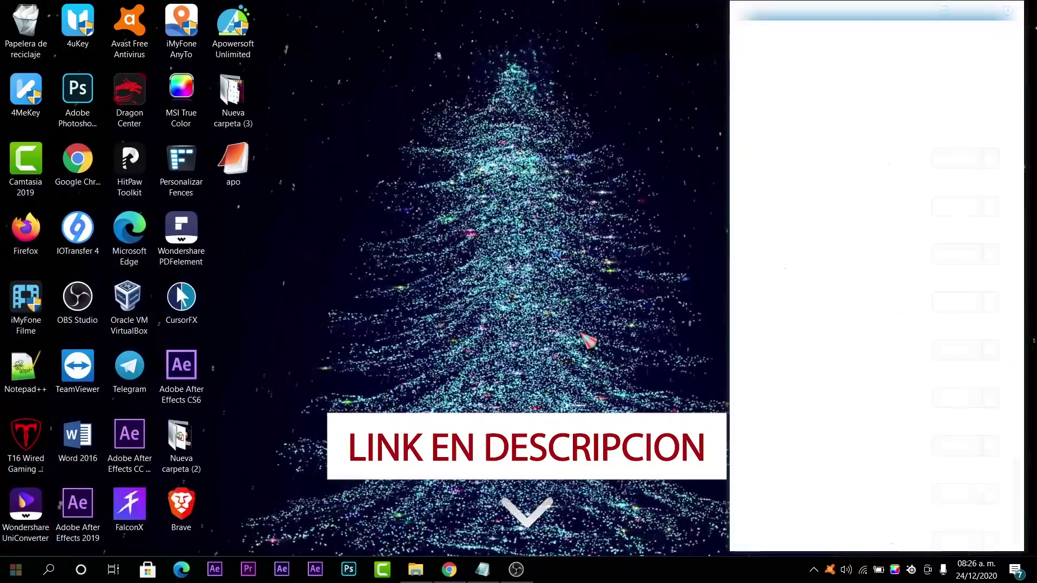
drag(805, 16, 260, 17)
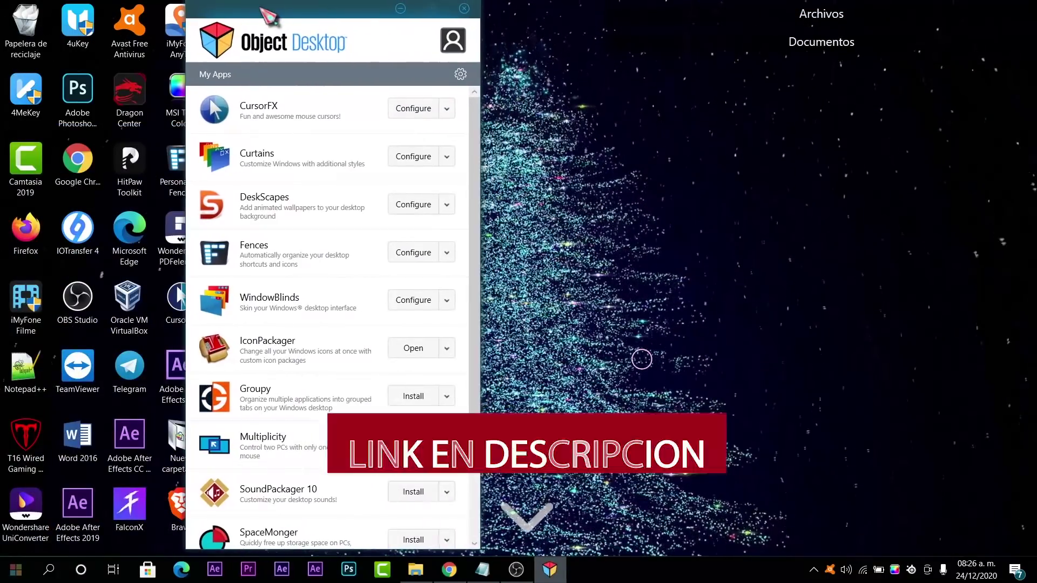
Look through the My Apps list in Object Desktop, from CursorFX to Tiles, and return to its beginning
scroll(324, 210, down, 3)
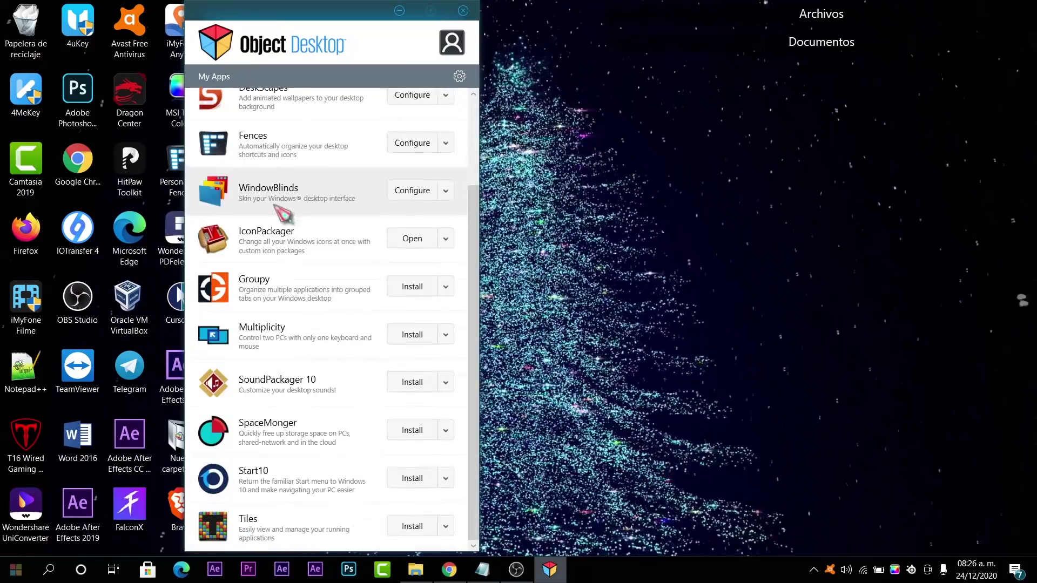
scroll(270, 351, up, 3)
scroll(297, 203, down, 3)
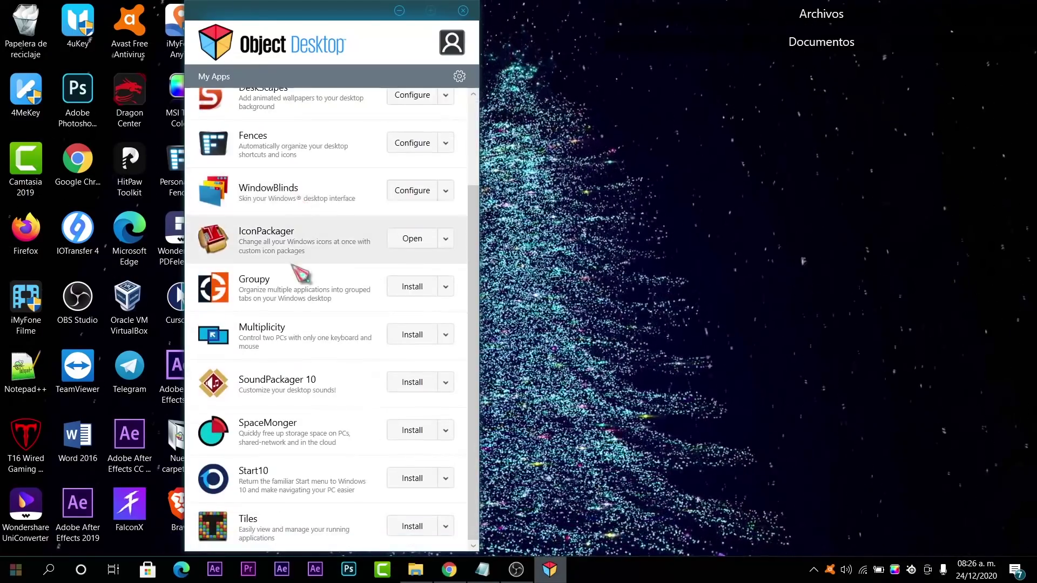
scroll(300, 108, up, 3)
scroll(303, 287, down, 3)
scroll(302, 287, up, 3)
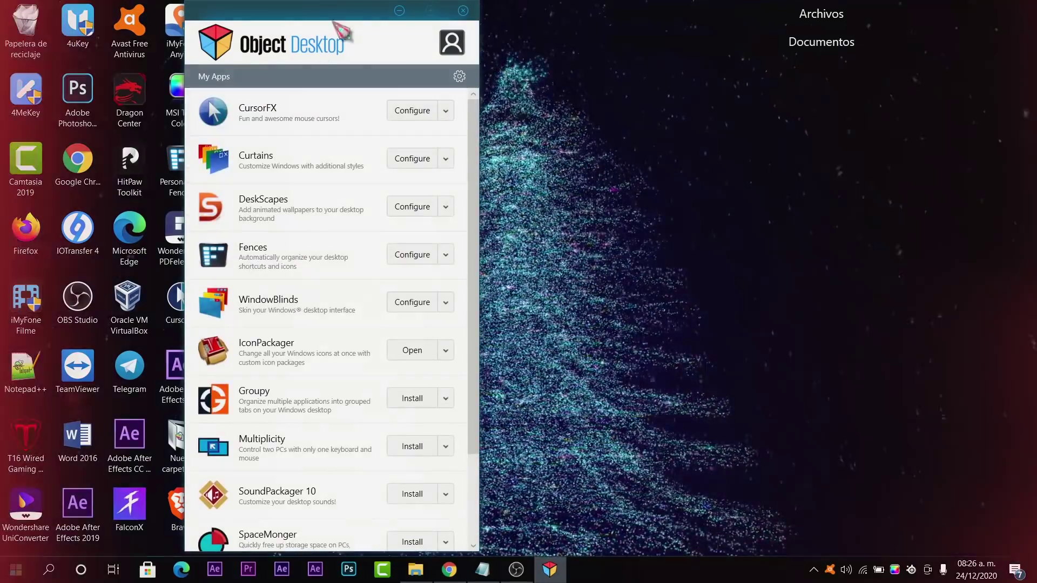
drag(285, 15, 223, 17)
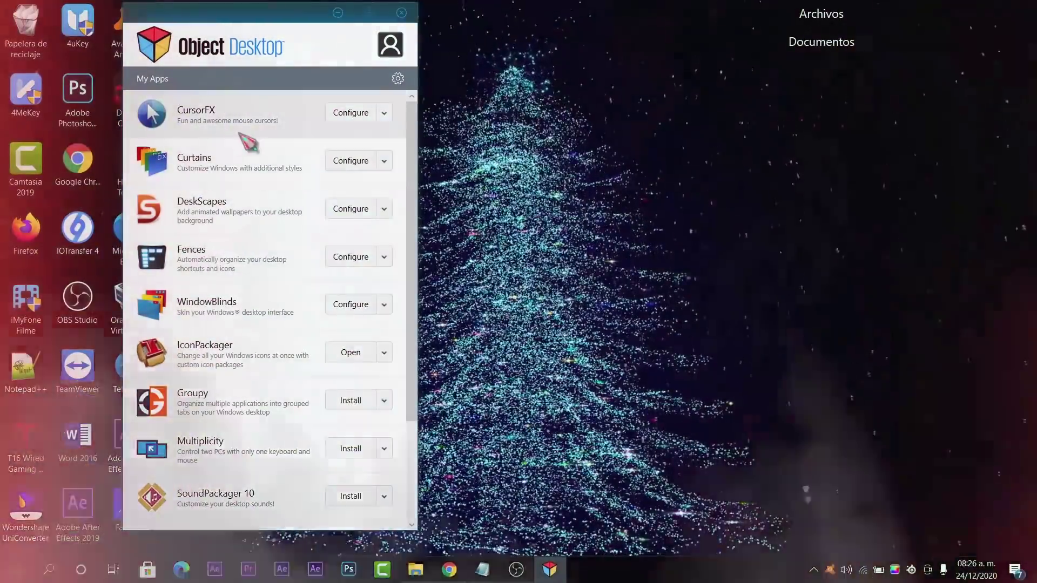
Open the CursorFX configuration from Object Desktop and place its window beside the app list
click(366, 117)
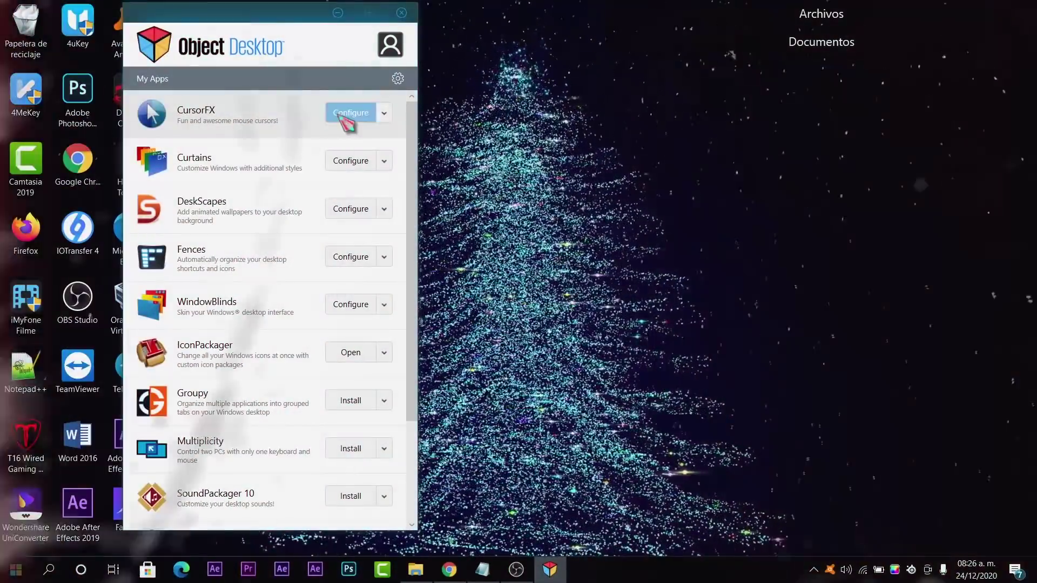
click(343, 117)
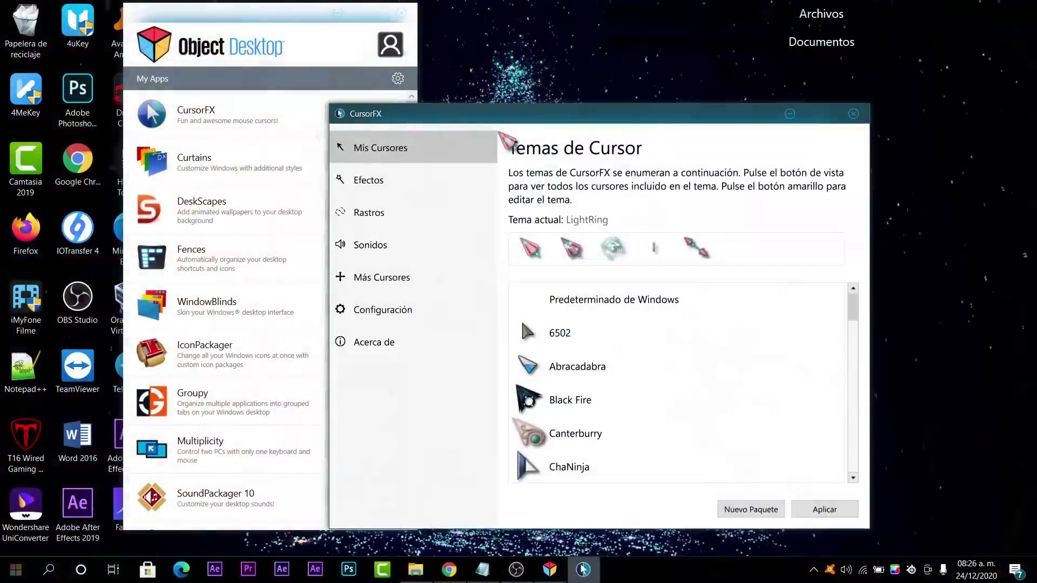
drag(488, 109, 623, 68)
Apply the ChaNinja cursor theme
scroll(756, 351, down, 1)
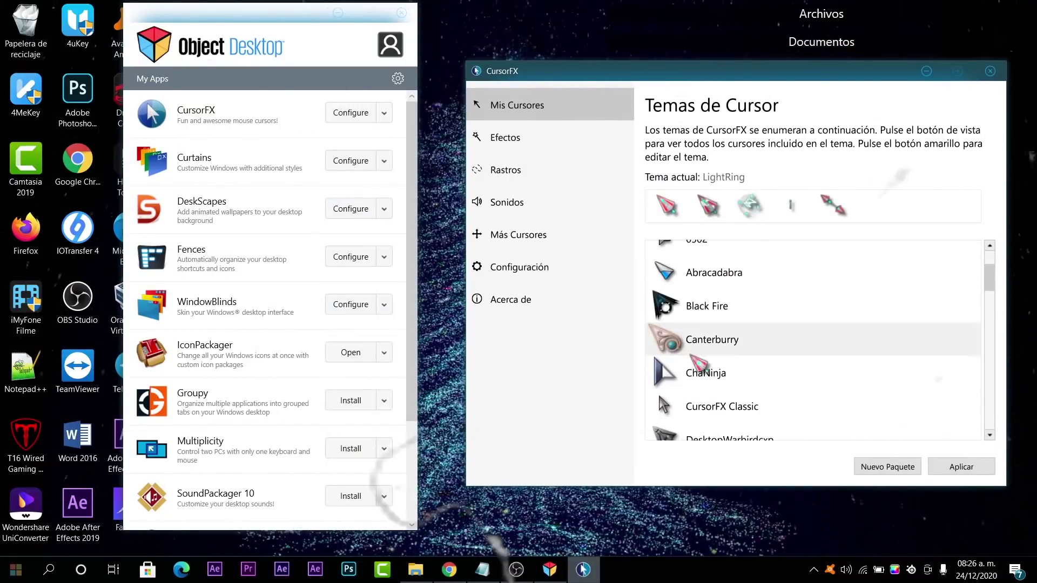
click(751, 375)
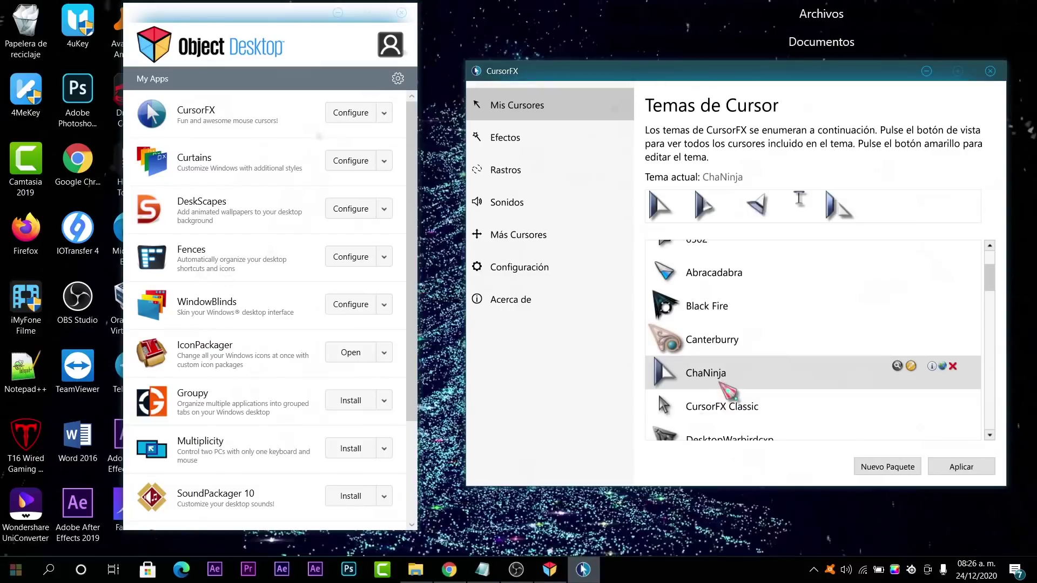
click(963, 468)
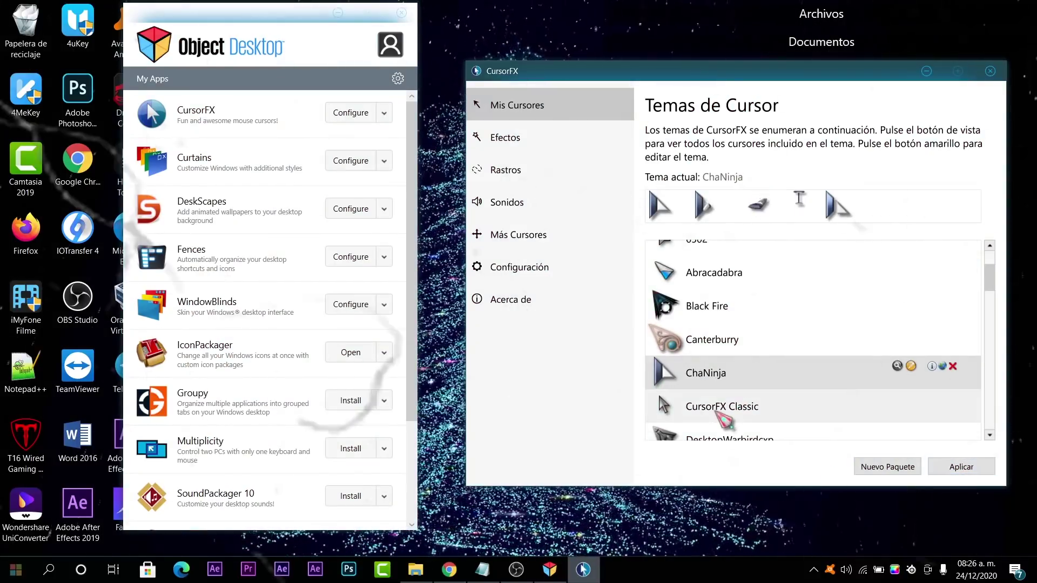
Apply the Drop Plus cursor theme
scroll(783, 324, down, 1)
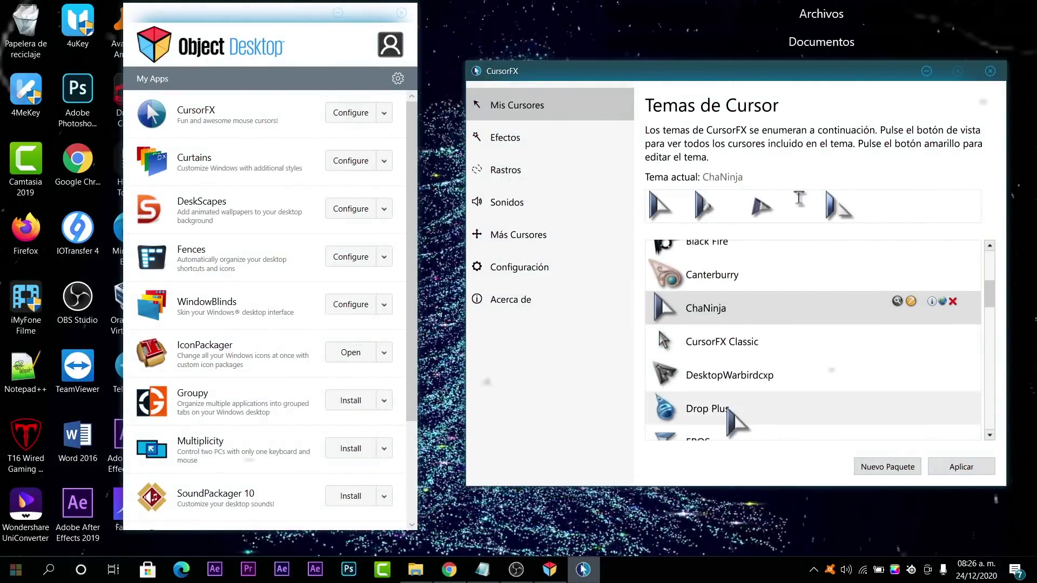
click(865, 409)
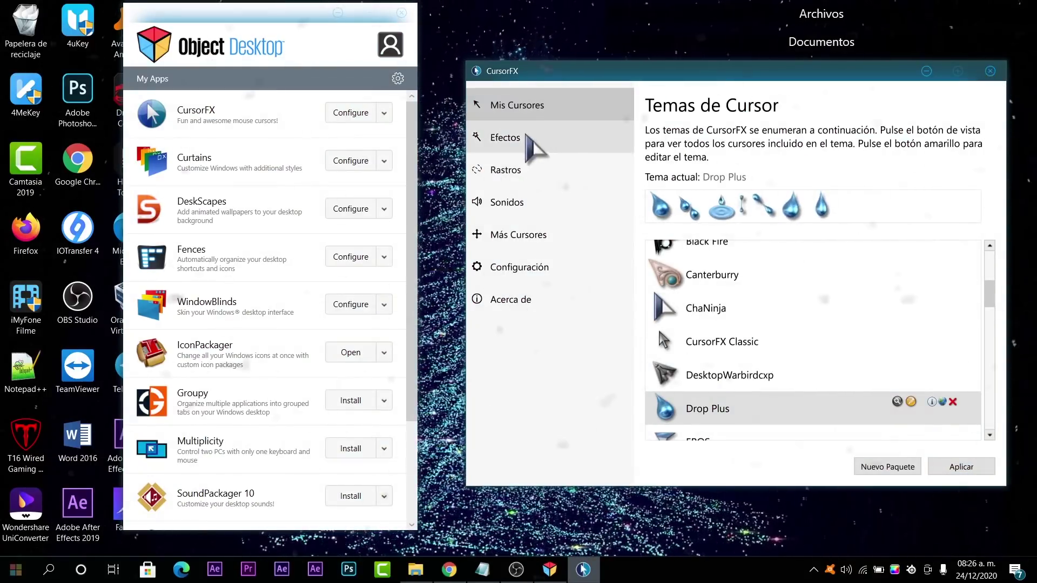
Look through the CursorFX effects, trails, sounds, additional cursors and configuration pages, and close CursorFX
click(543, 136)
click(538, 171)
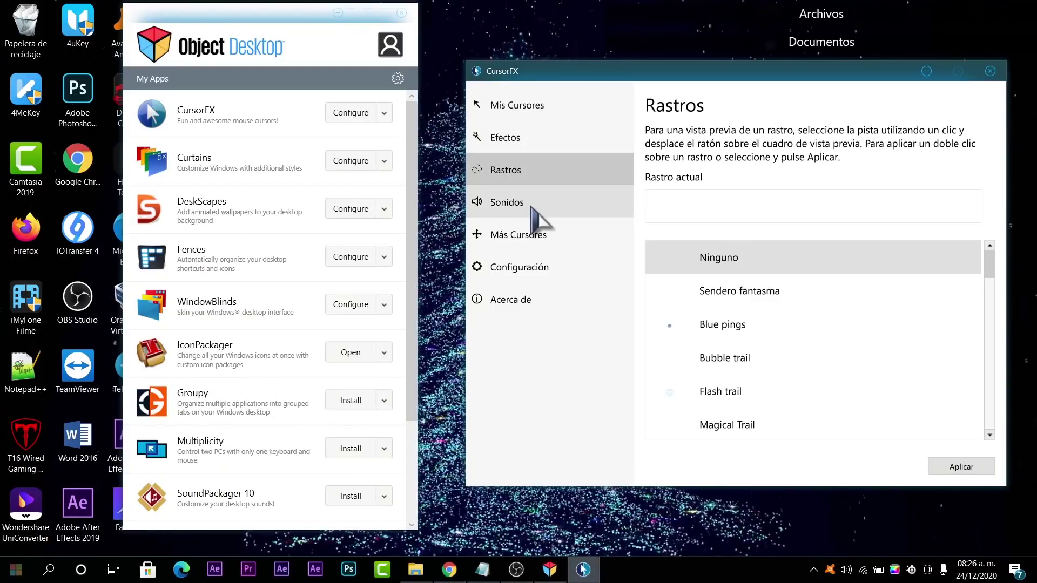
click(539, 203)
click(541, 235)
click(566, 269)
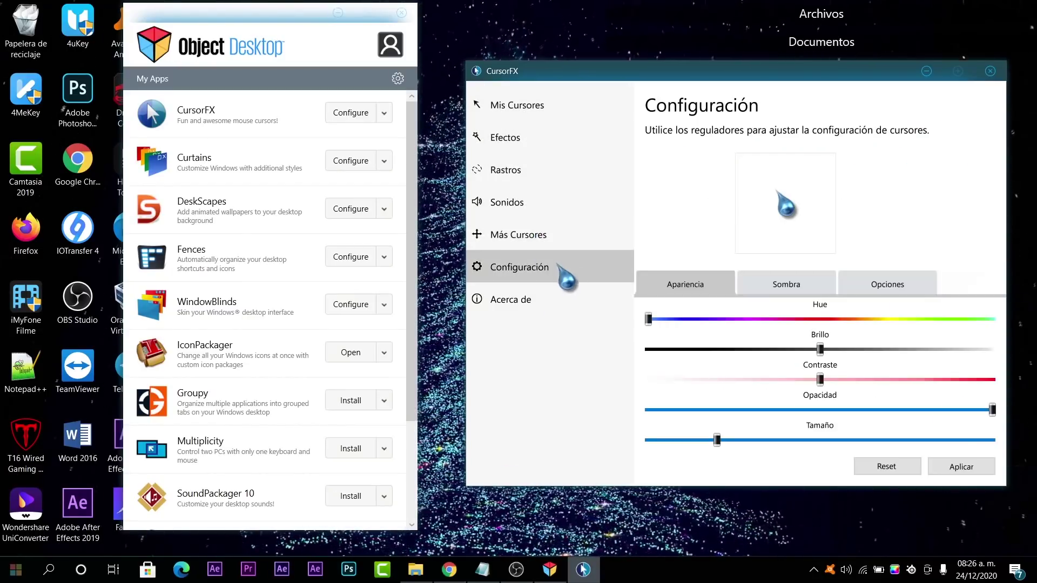
click(990, 71)
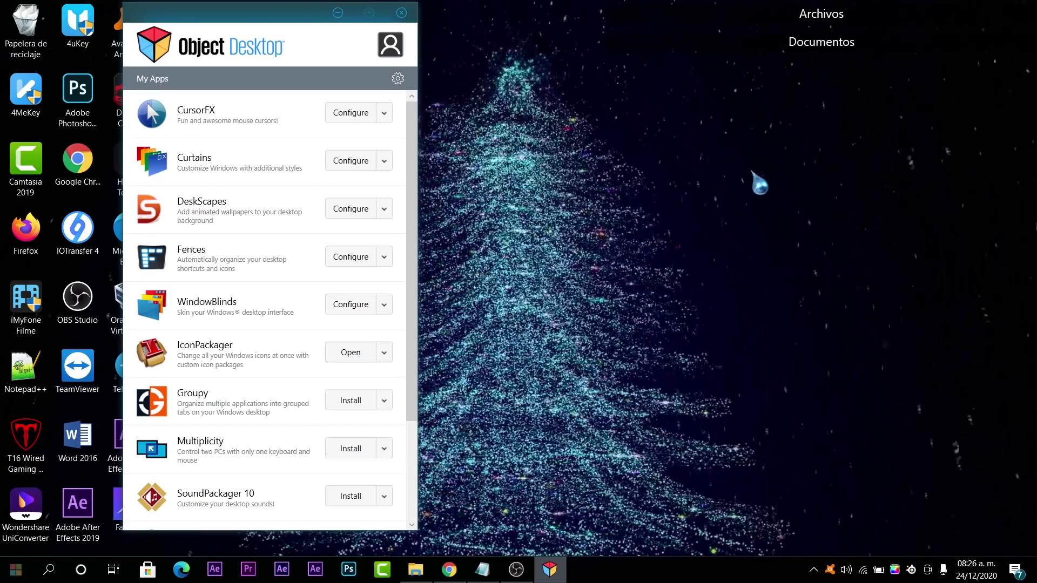
Open the Curtains configuration from Object Desktop and dismiss its welcome message
mouse_move(610, 88)
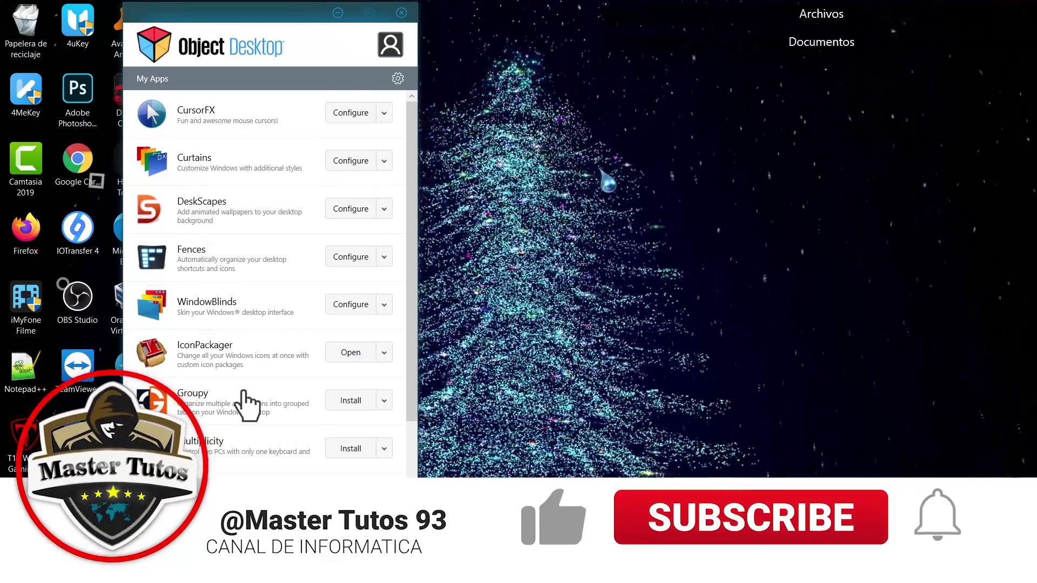
click(351, 160)
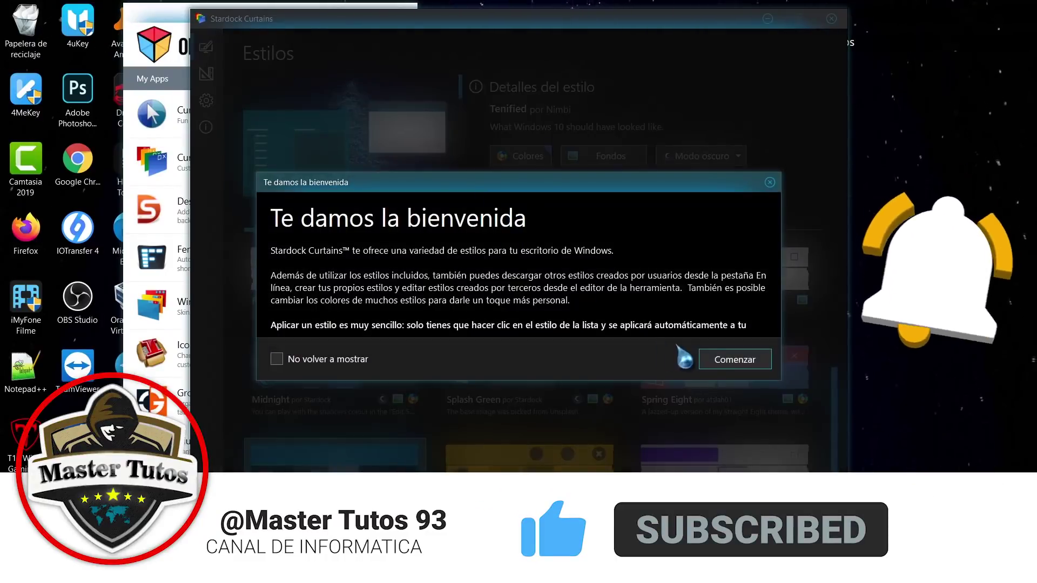
click(771, 182)
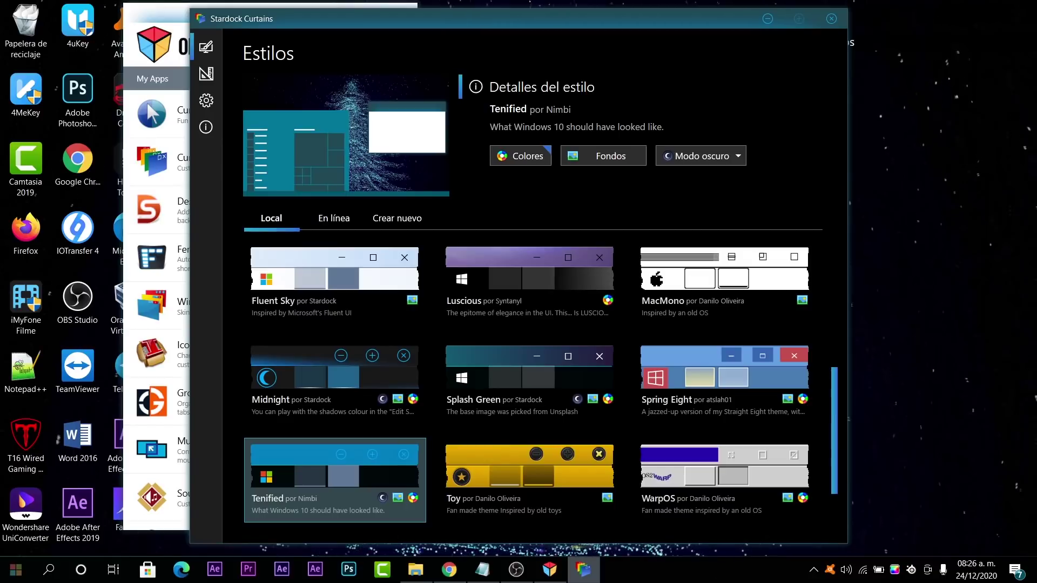
Apply the local style Toy by Danilo Oliveira to Windows, declining its included wallpaper
scroll(656, 494, down, 2)
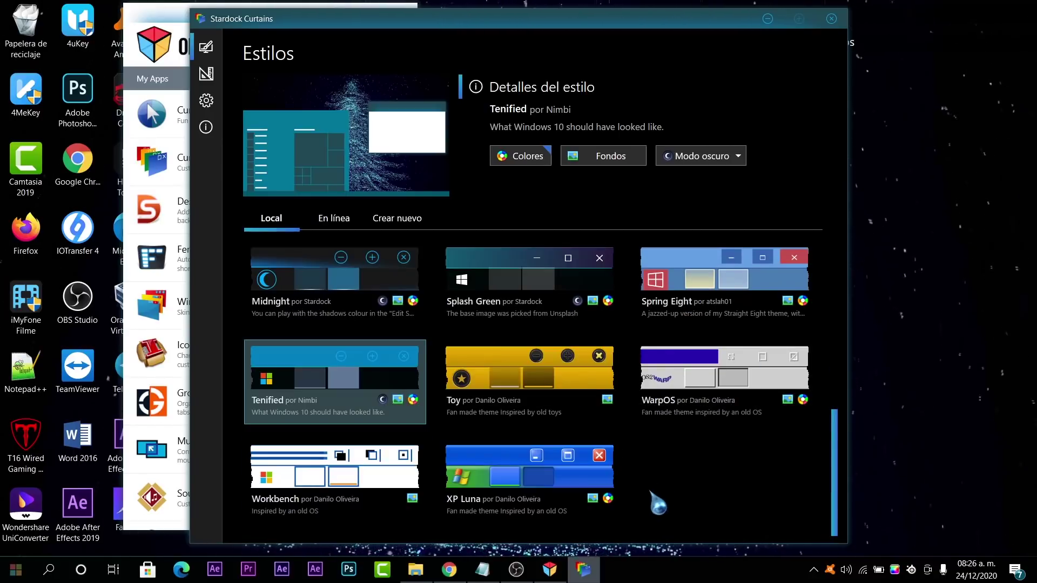
click(508, 378)
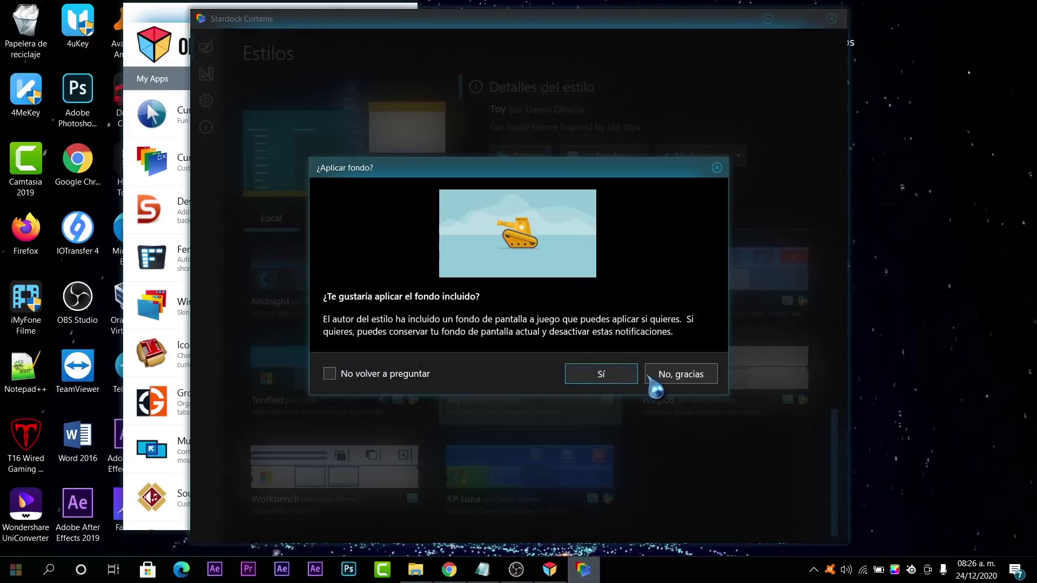
click(676, 378)
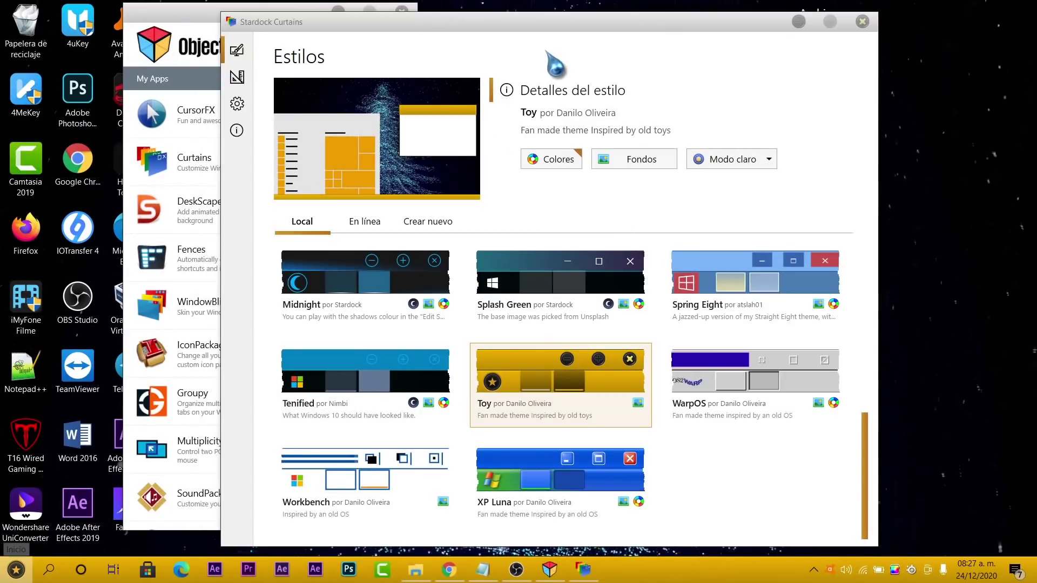
key(super)
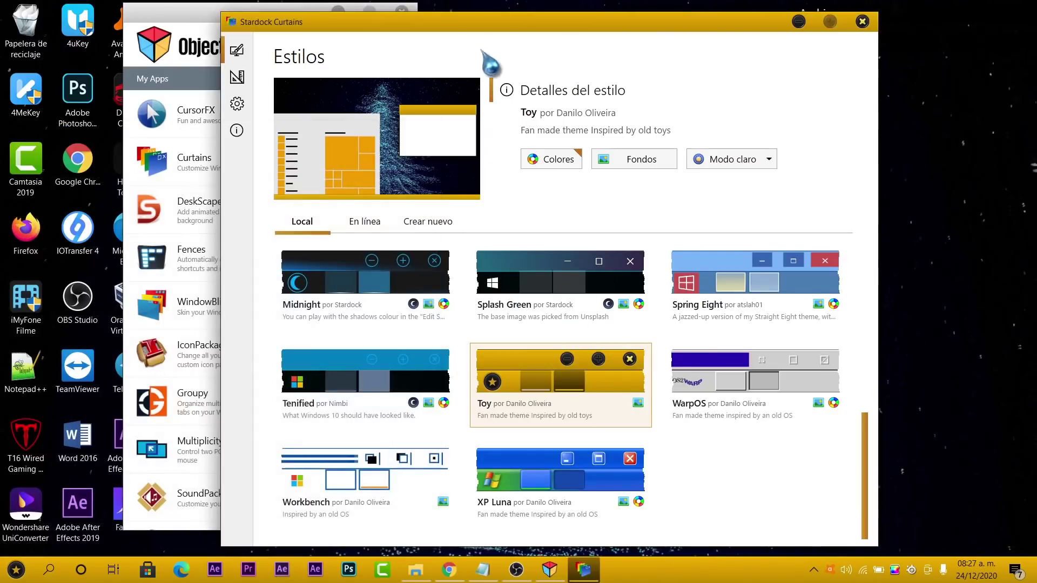
Look at the online styles in Curtains, return to the local styles and minimize Curtains
click(362, 222)
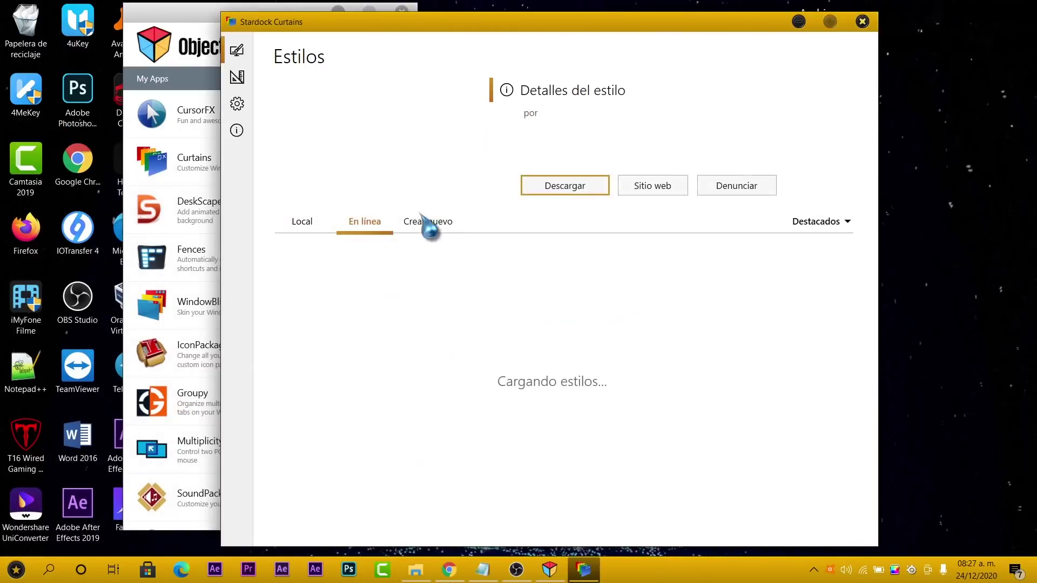
click(302, 223)
click(799, 21)
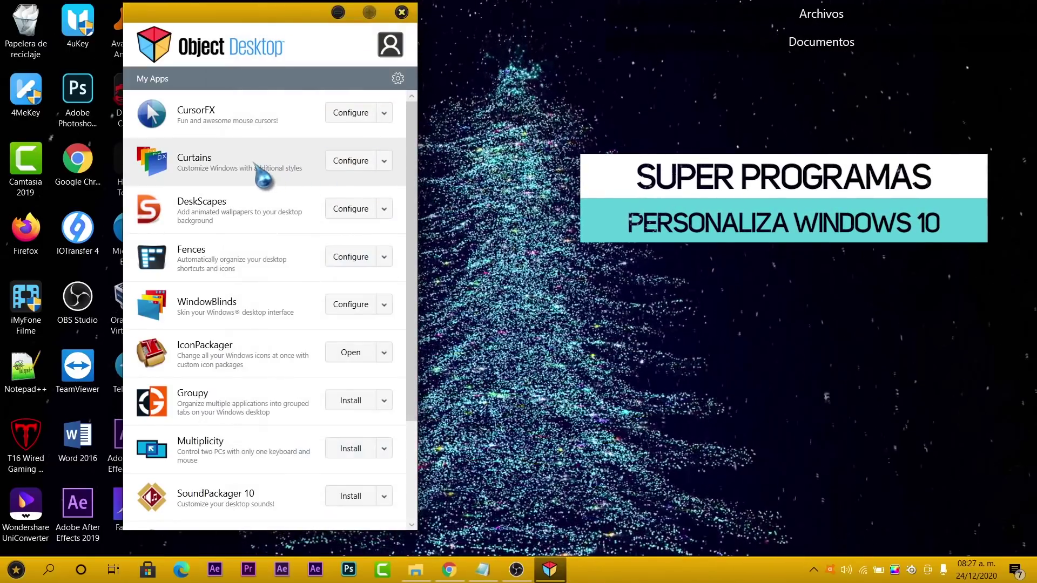
Open the DeskScapes configuration from Object Desktop and reposition its window so it is fully visible on the desktop
click(349, 212)
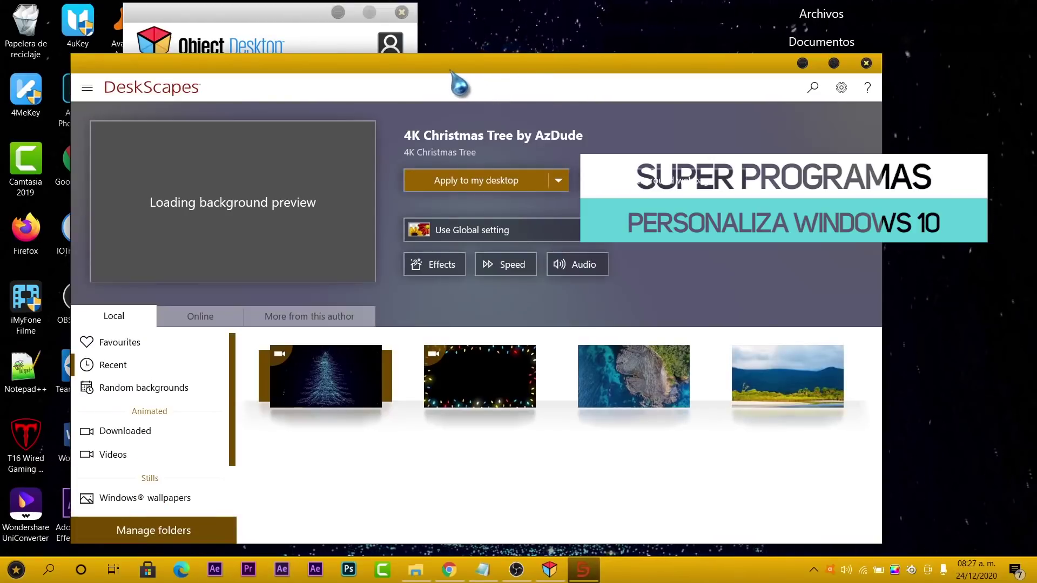
drag(453, 85, 264, 185)
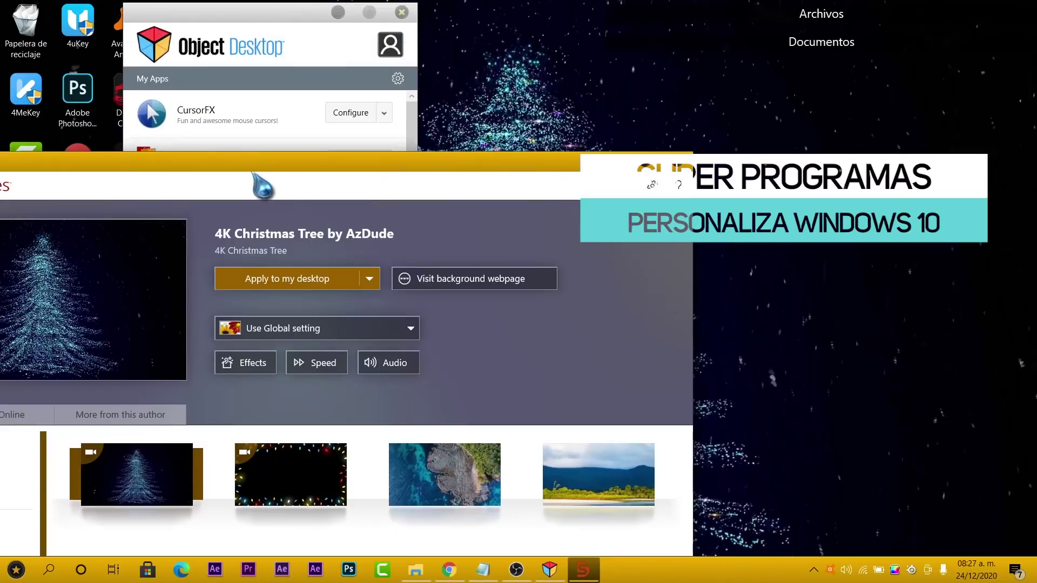
drag(459, 186, 192, 207)
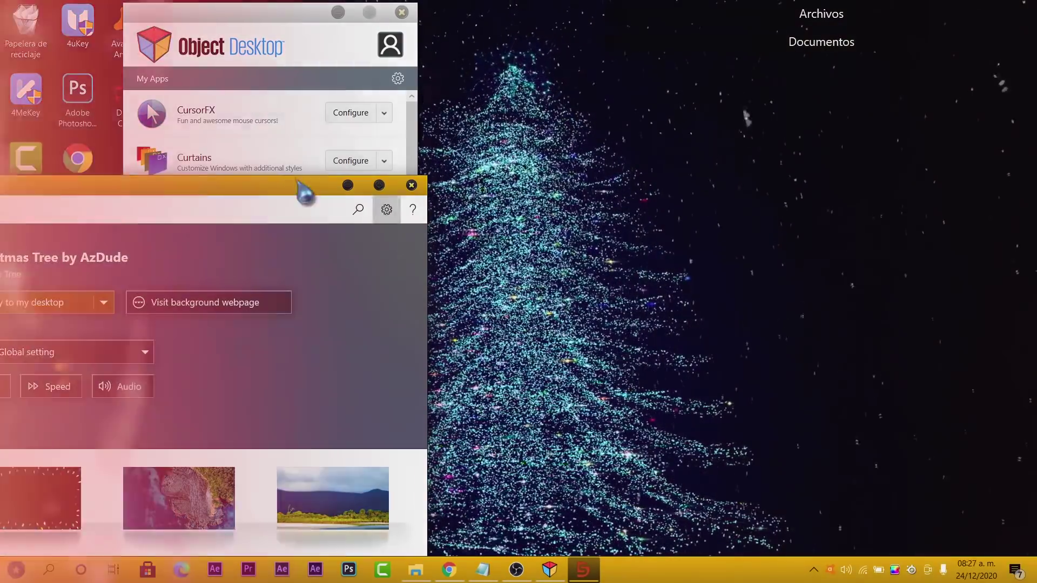
drag(299, 183, 798, 55)
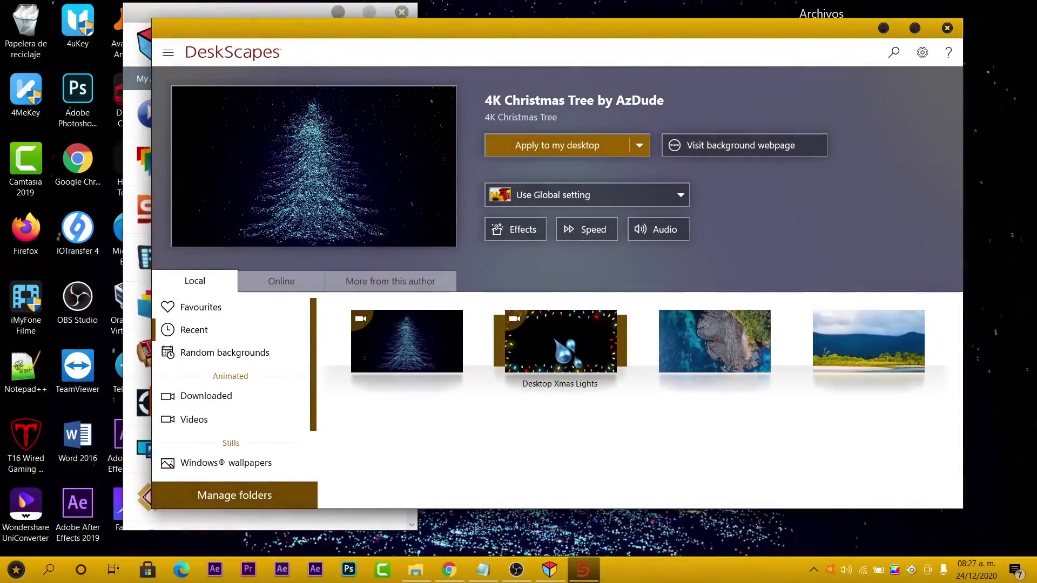
Apply the animated background Desktop Xmas Lights to the desktop and minimize DeskScapes to view it
click(560, 341)
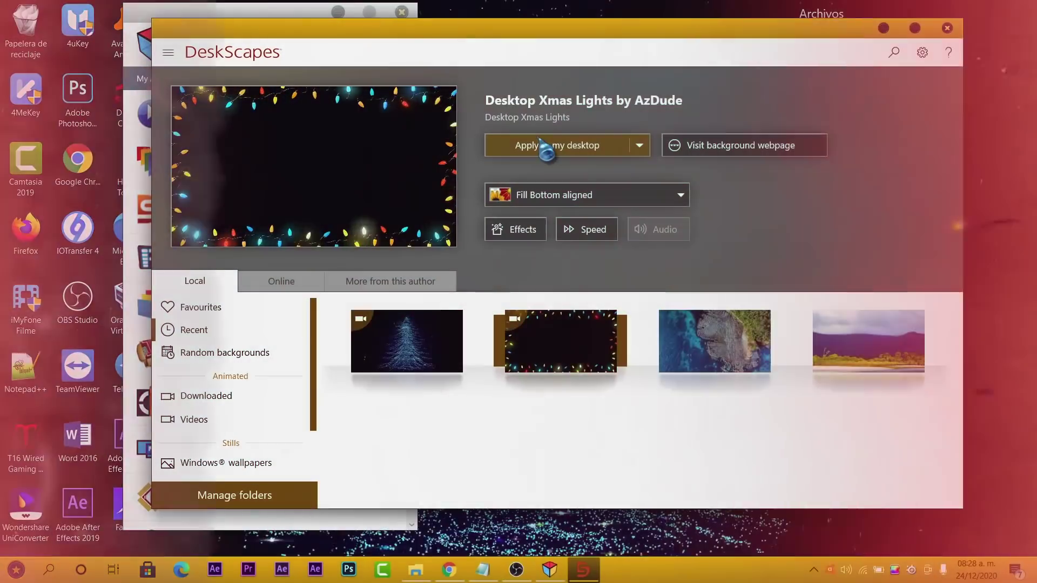
click(540, 145)
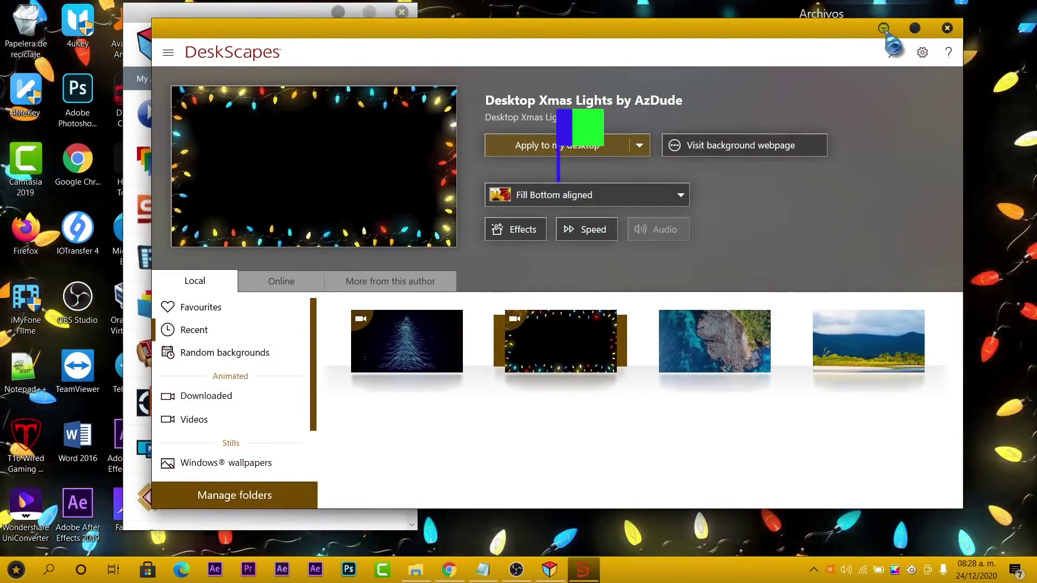
click(884, 28)
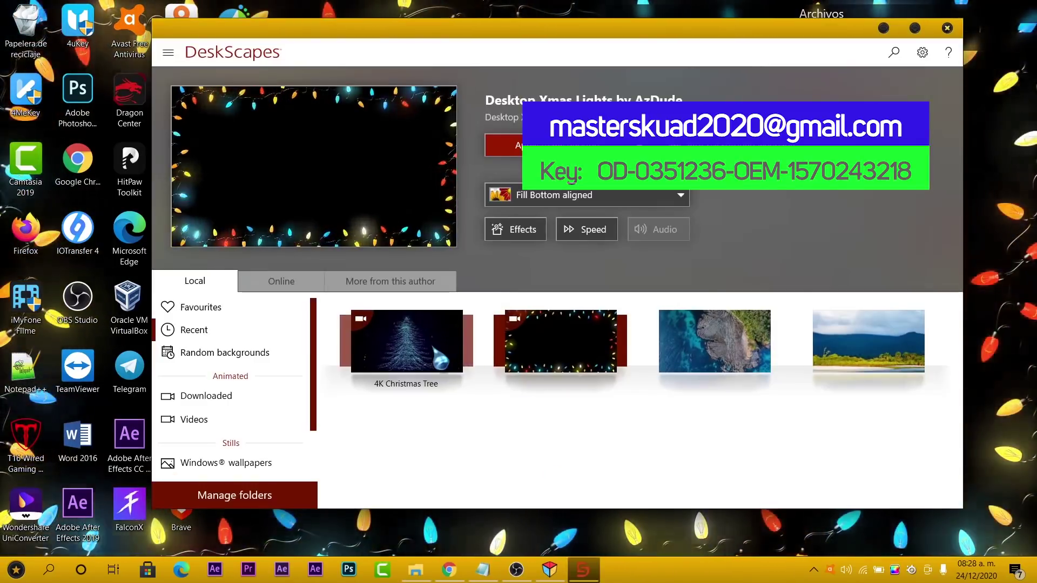
Apply the 4K Christmas Tree background to the desktop, and close DeskScapes after viewing the local Pictures folder
click(407, 341)
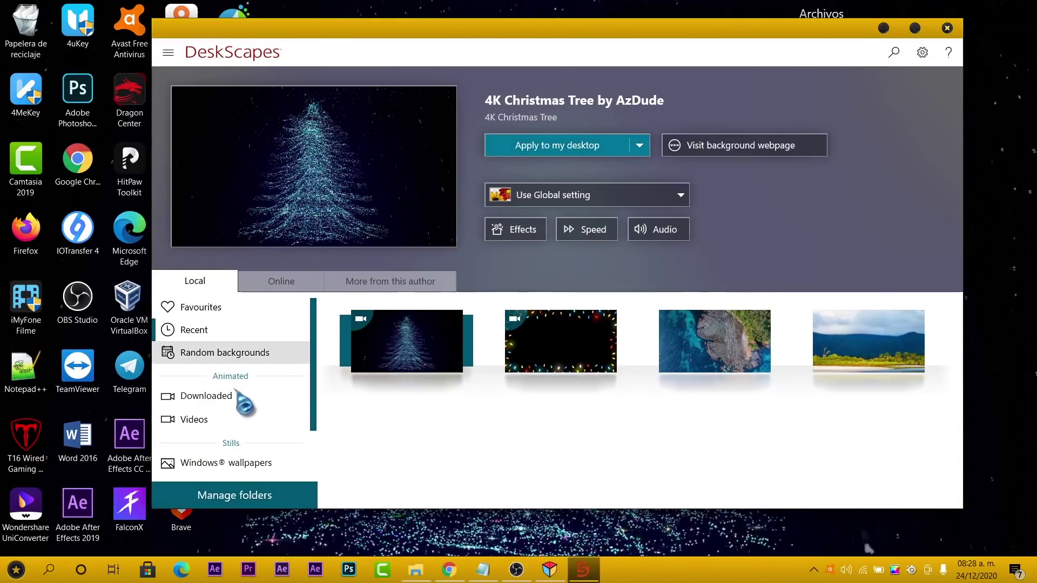
scroll(255, 475, down, 1)
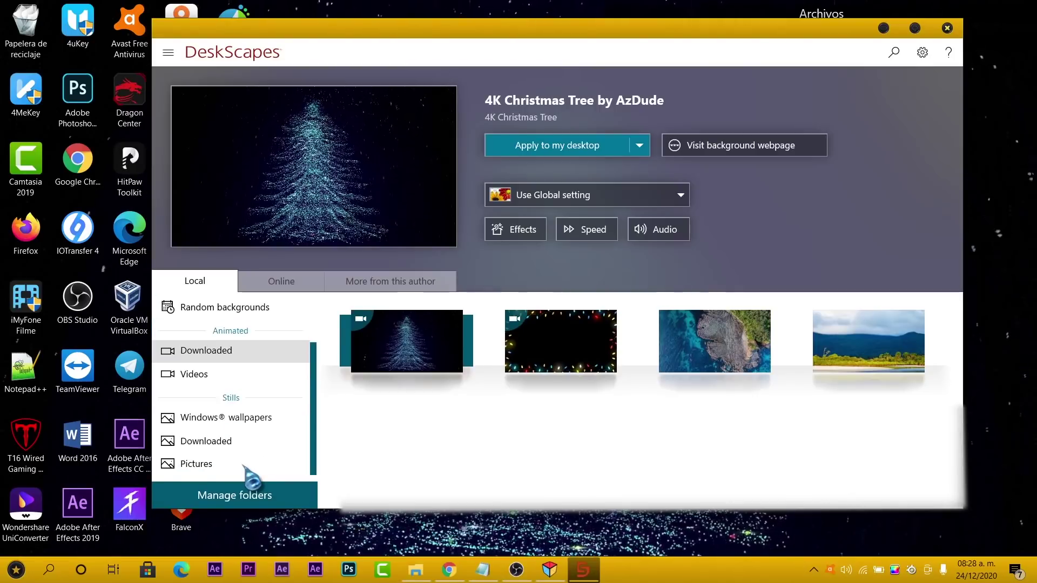
click(252, 466)
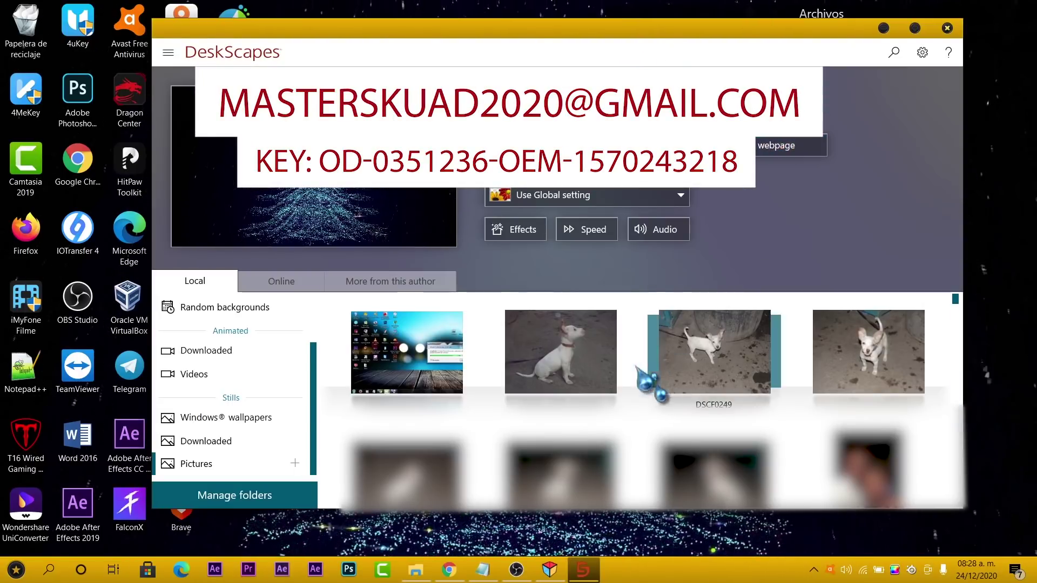
click(947, 28)
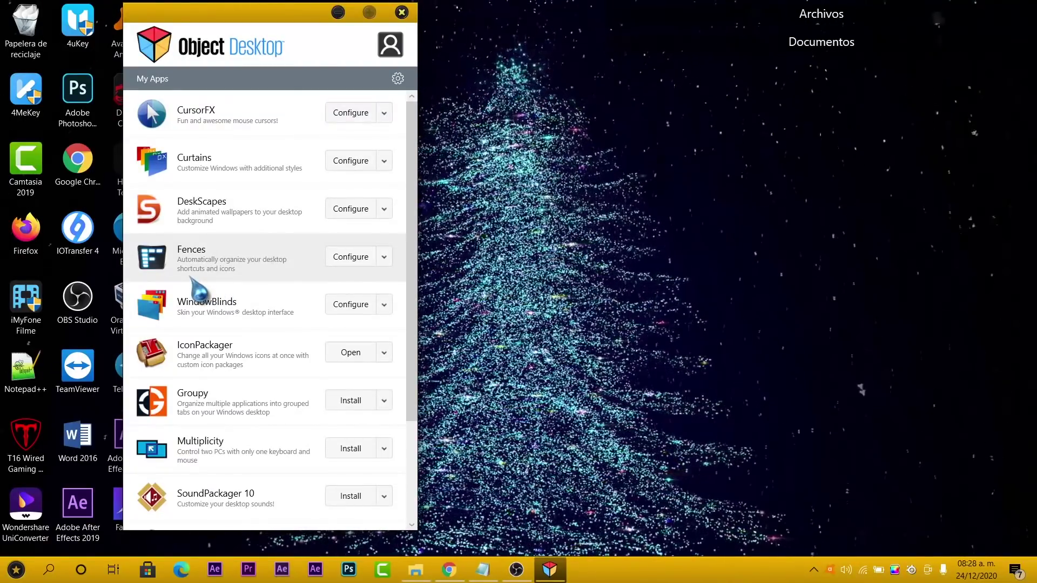
View the Fences welcome page from Object Desktop, close it, and draw a new fence named LIBROS on the empty desktop area
click(351, 257)
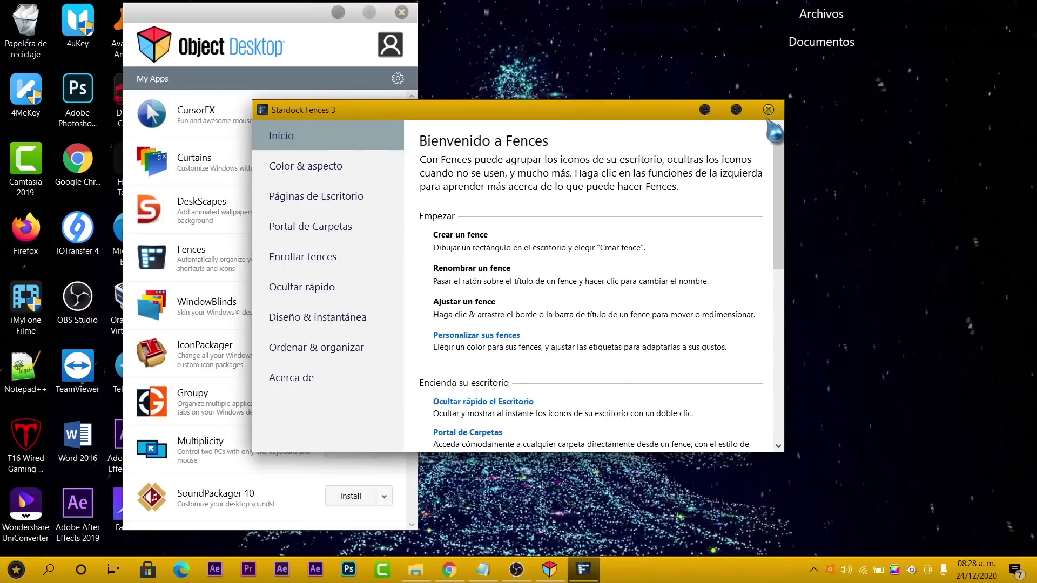
click(768, 110)
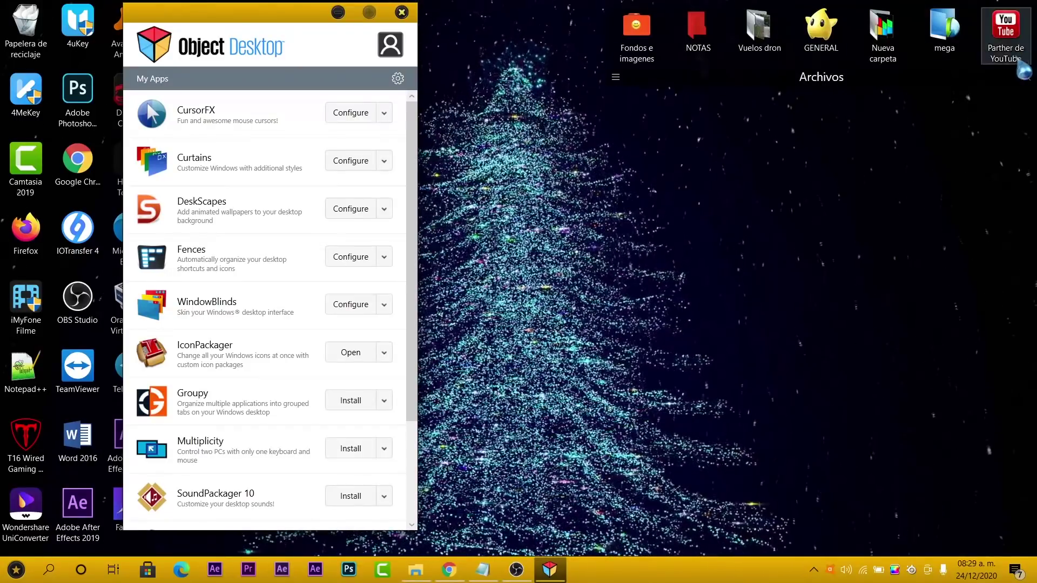
drag(532, 147, 997, 348)
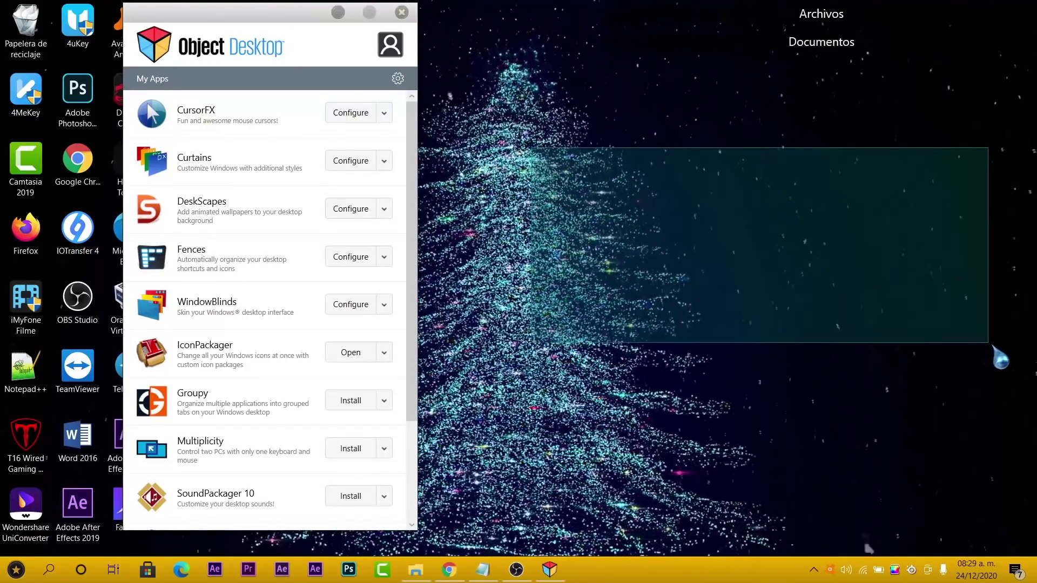
click(942, 320)
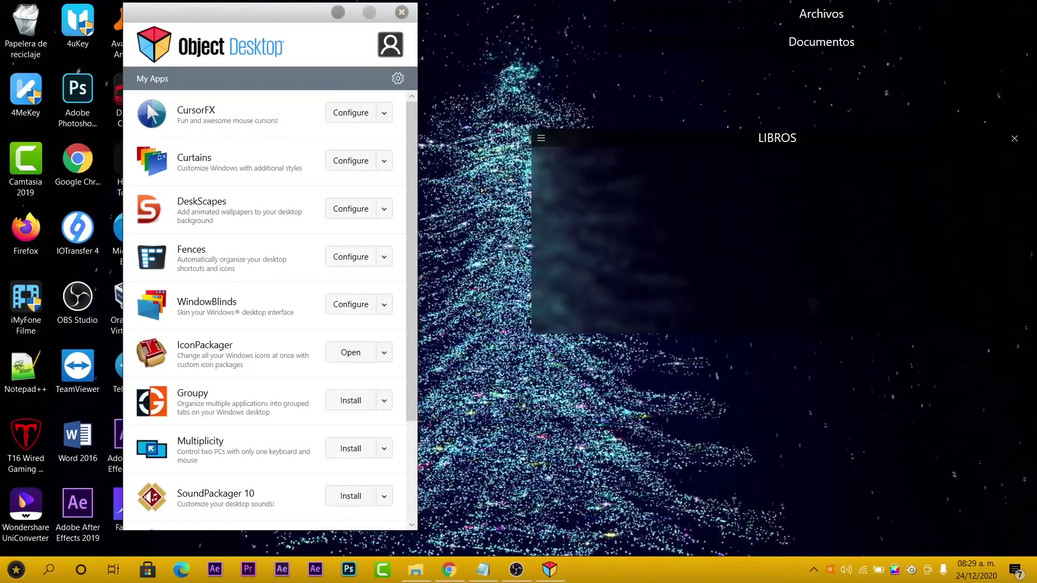
Place the apo item and the Nueva carpeta (3) folder in the LIBROS fence, reducing its height and moving it up below Documentos
drag(324, 12, 89, 90)
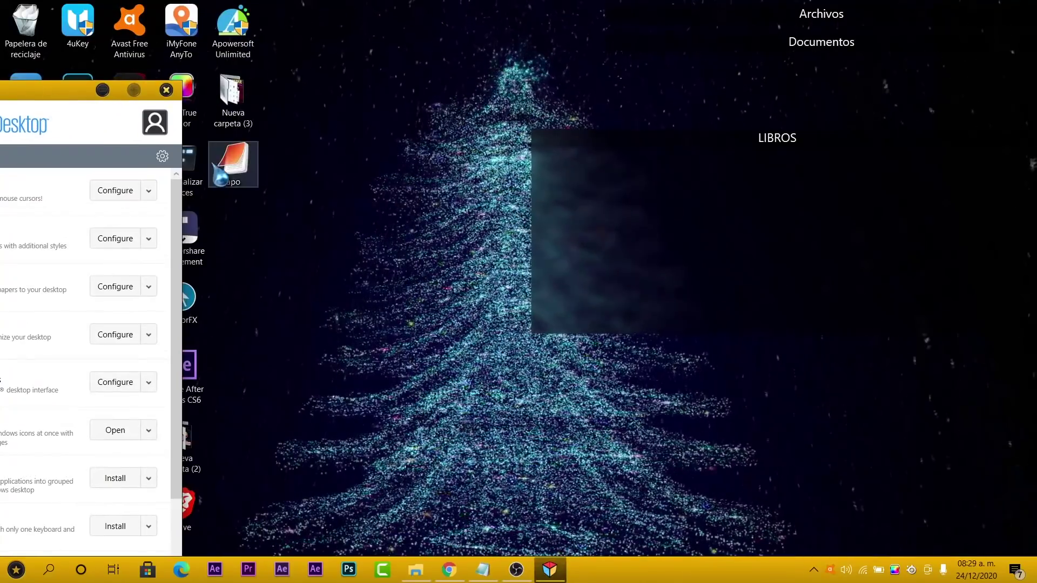
drag(233, 167, 656, 204)
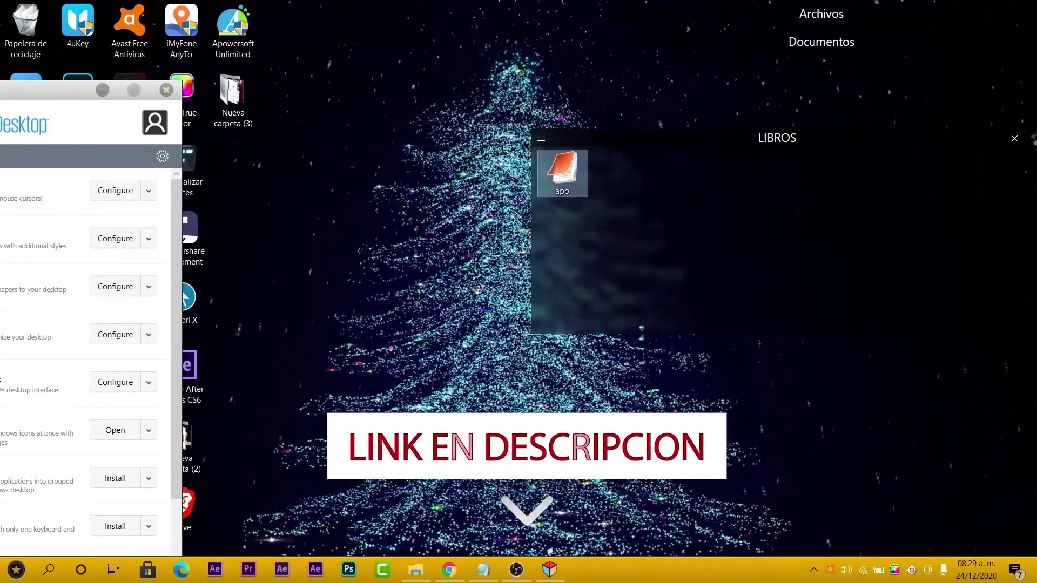
drag(641, 330, 646, 222)
drag(630, 141, 649, 85)
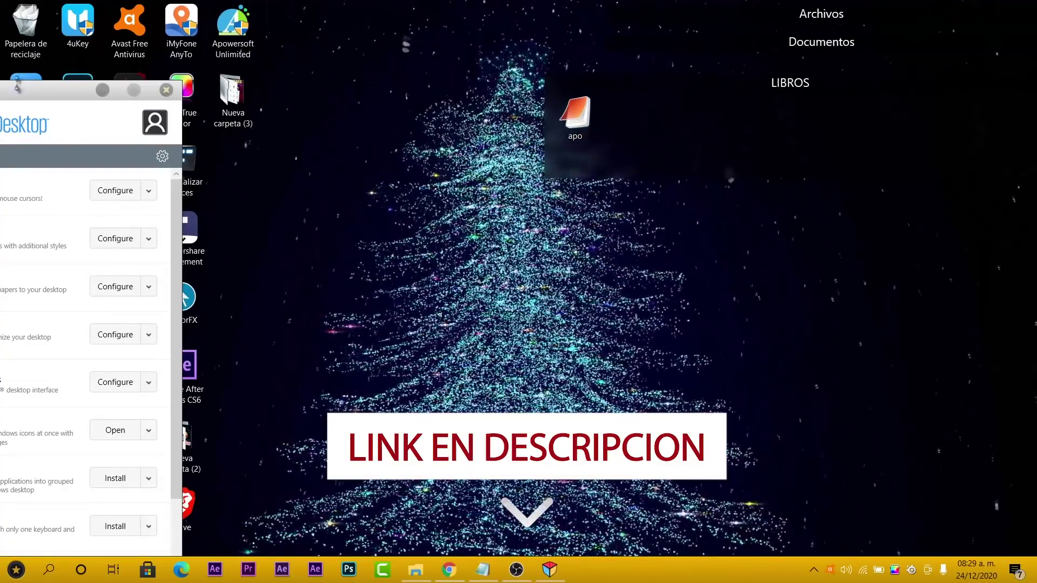
drag(233, 103, 657, 128)
drag(62, 97, 354, 34)
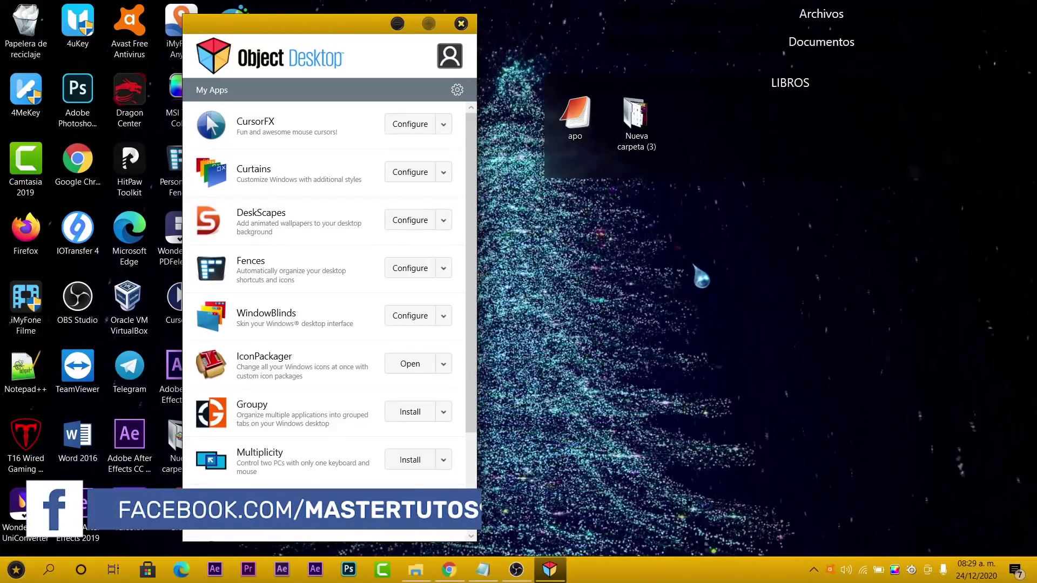
Minimize Object Desktop and use Fences quick-hide to hide and show all desktop icons twice
click(398, 23)
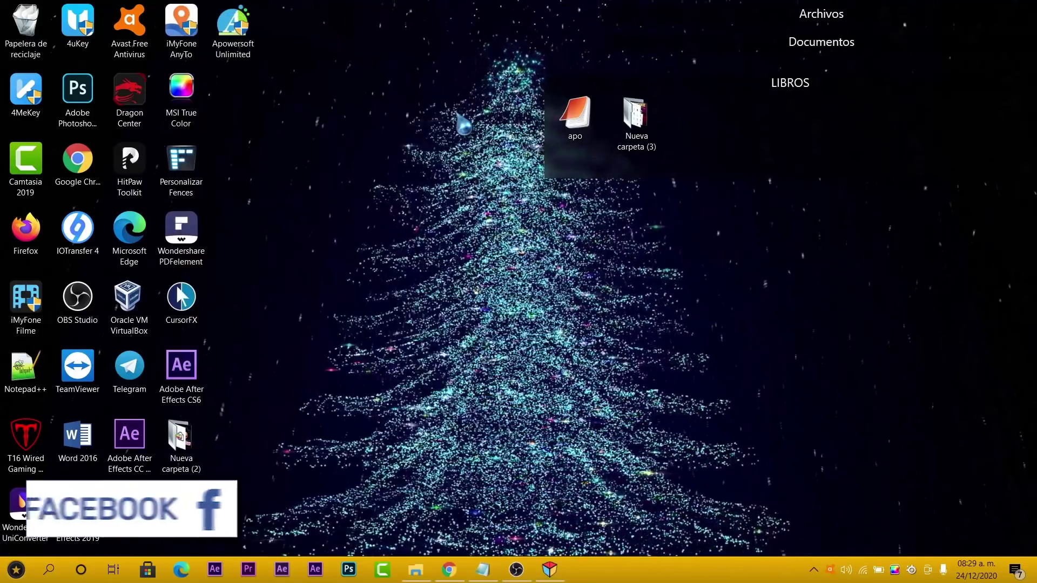
double_click(483, 250)
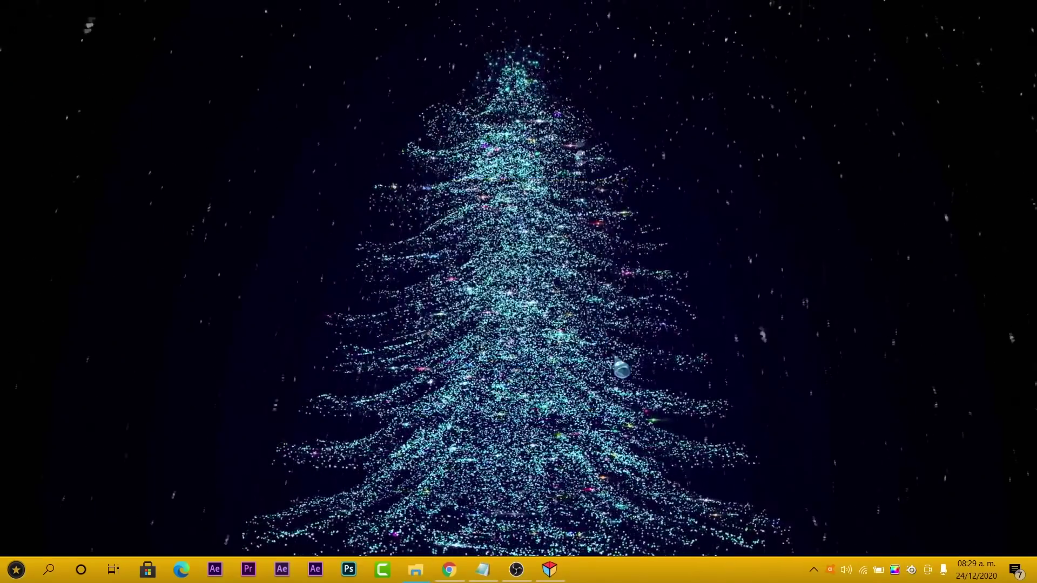
double_click(399, 192)
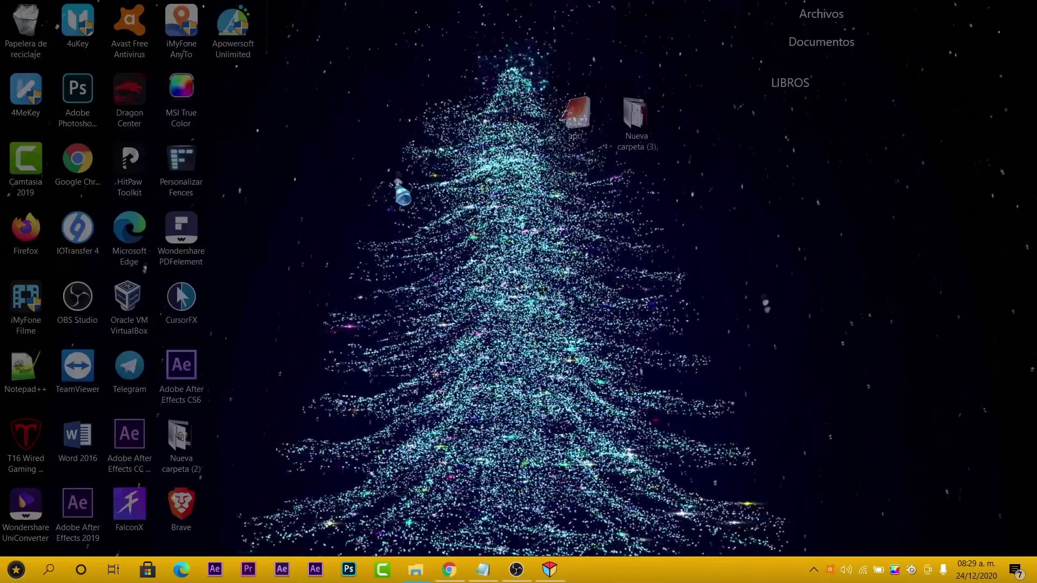
double_click(470, 292)
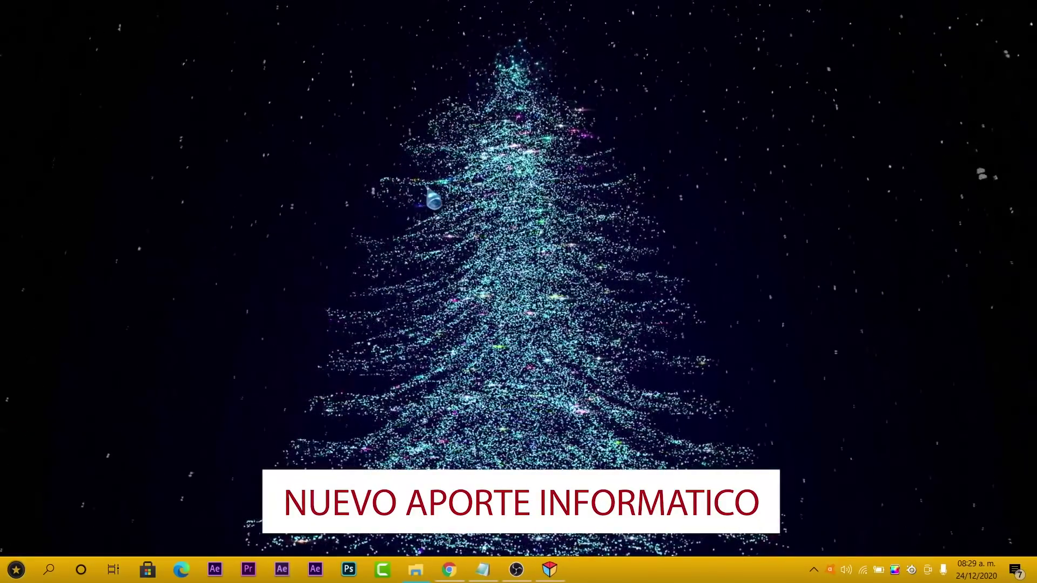
double_click(431, 197)
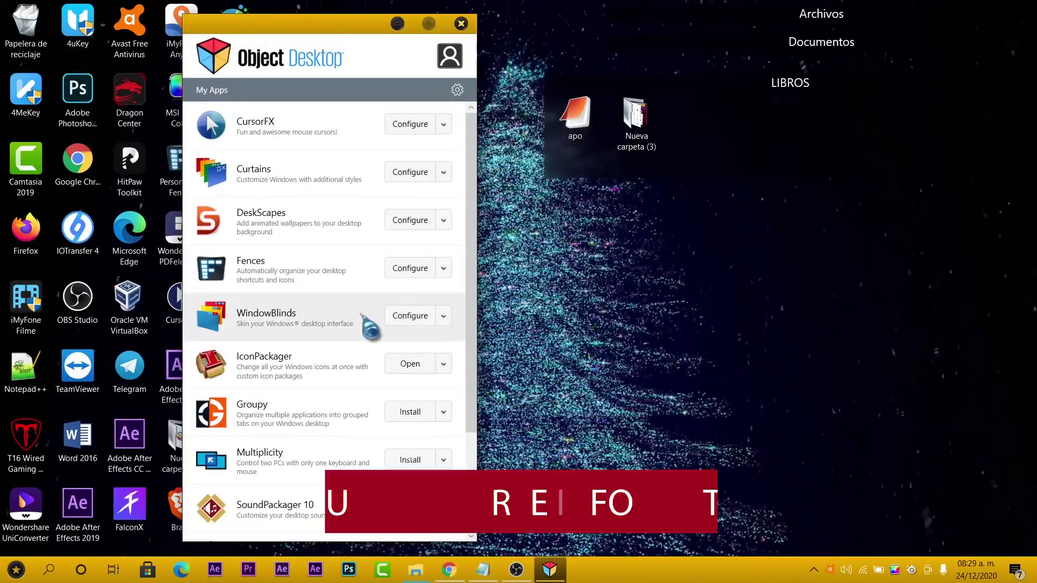
Open the WindowBlinds configuration and apply the Win8 style to the desktop, keeping the theme-switch reminder enabled
click(411, 316)
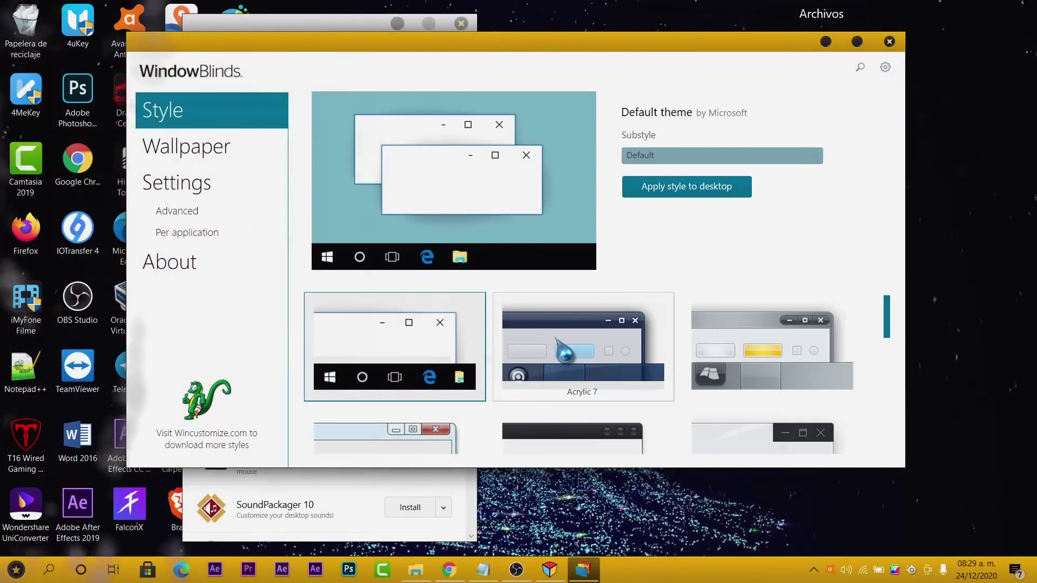
scroll(558, 337, down, 5)
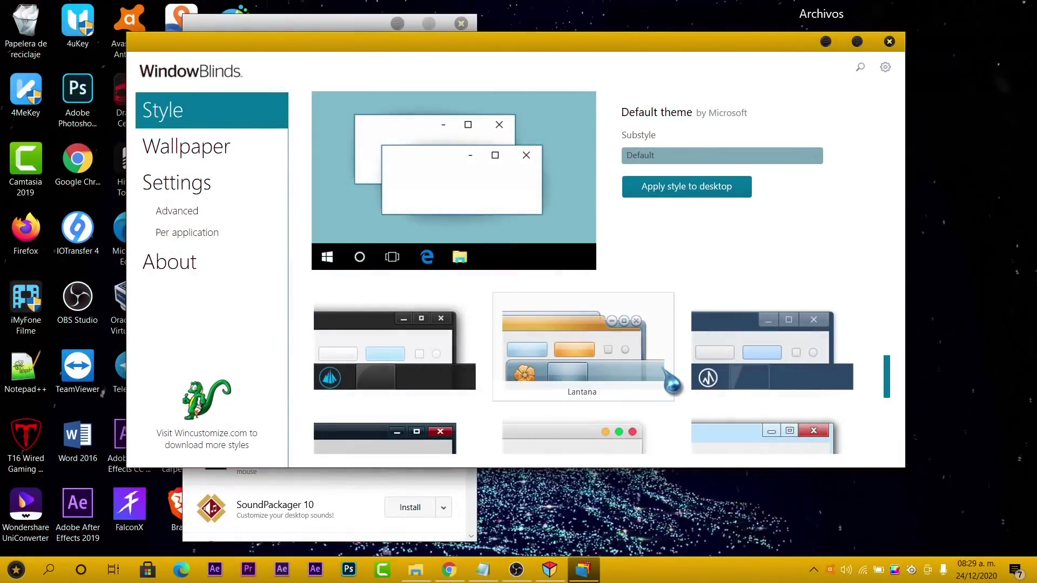
scroll(673, 385, down, 2)
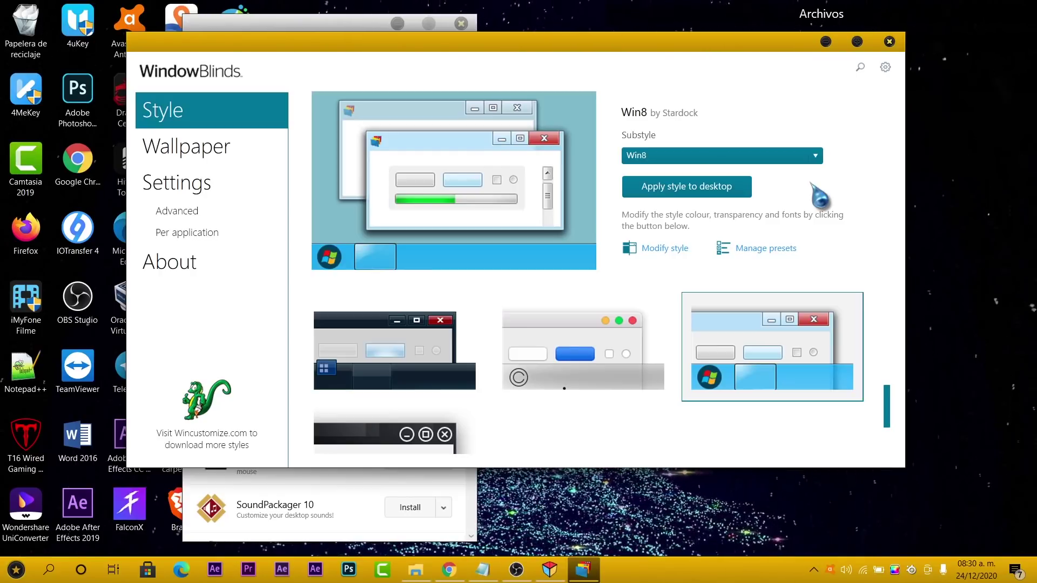
click(703, 193)
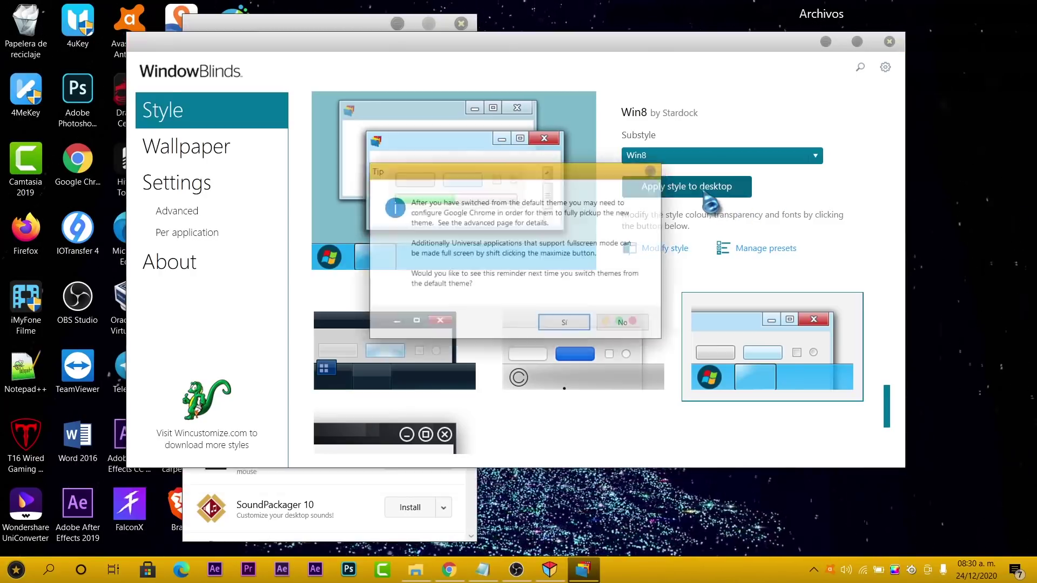
click(567, 324)
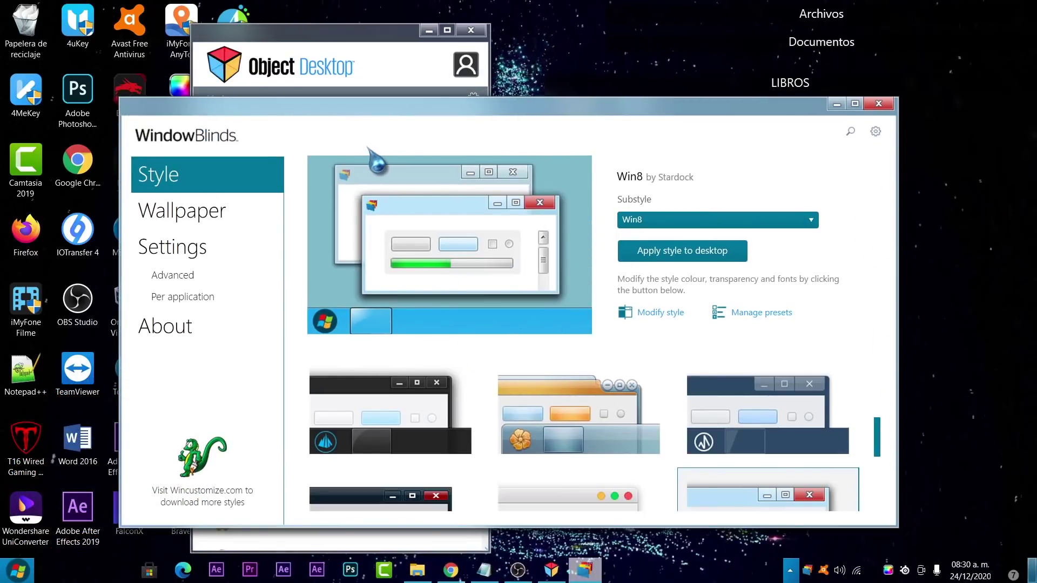
Examine the applied style in the Start menu and in File Explorer's Este equipo view, and minimize File Explorer
click(18, 570)
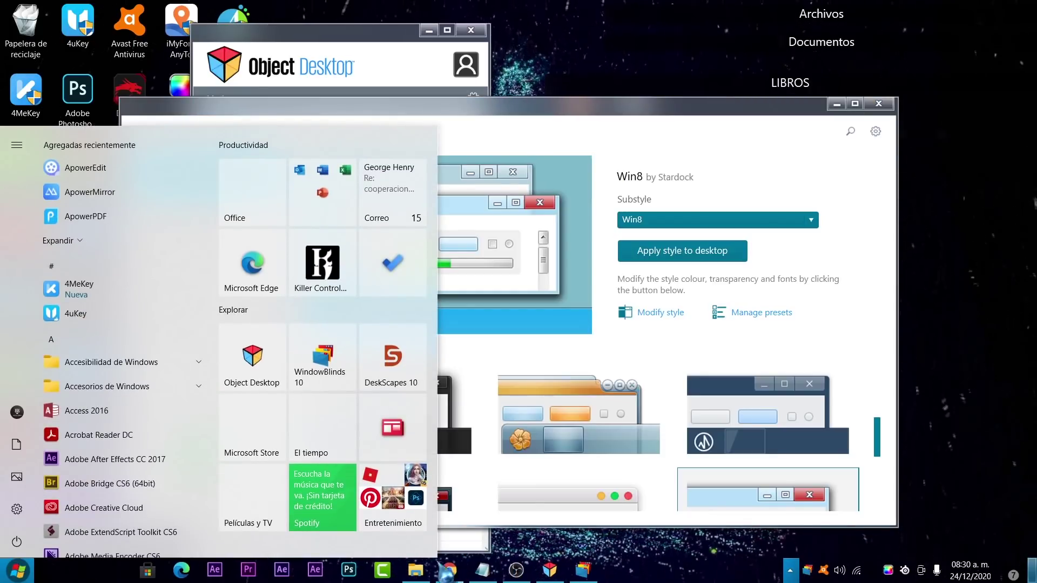
click(416, 570)
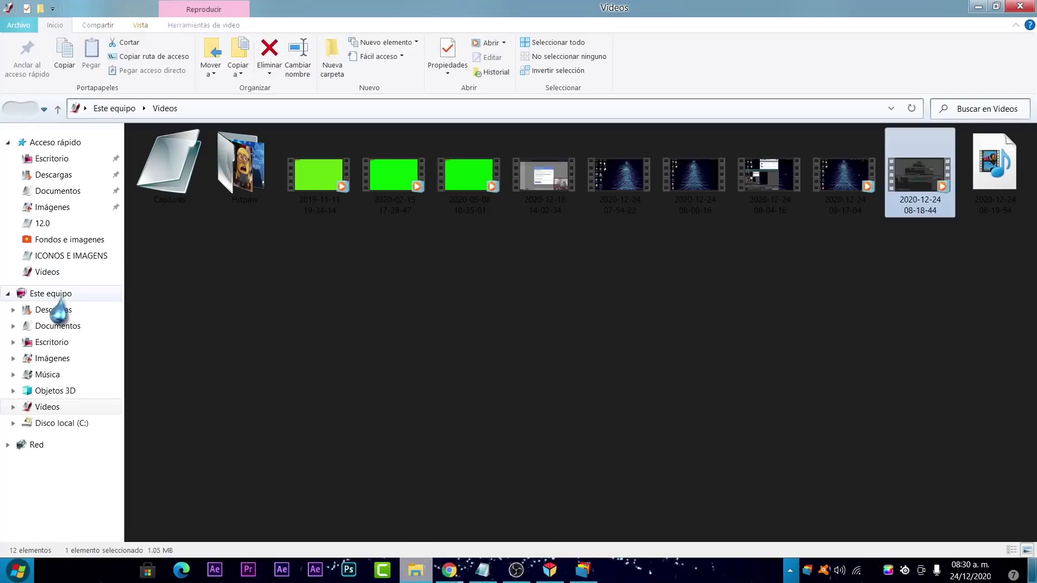
click(48, 294)
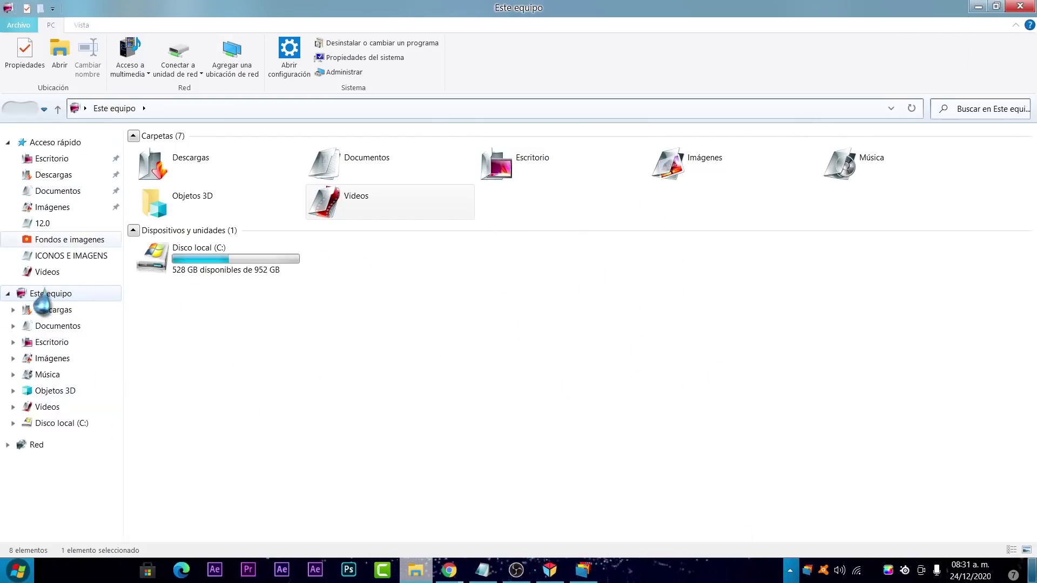
click(979, 7)
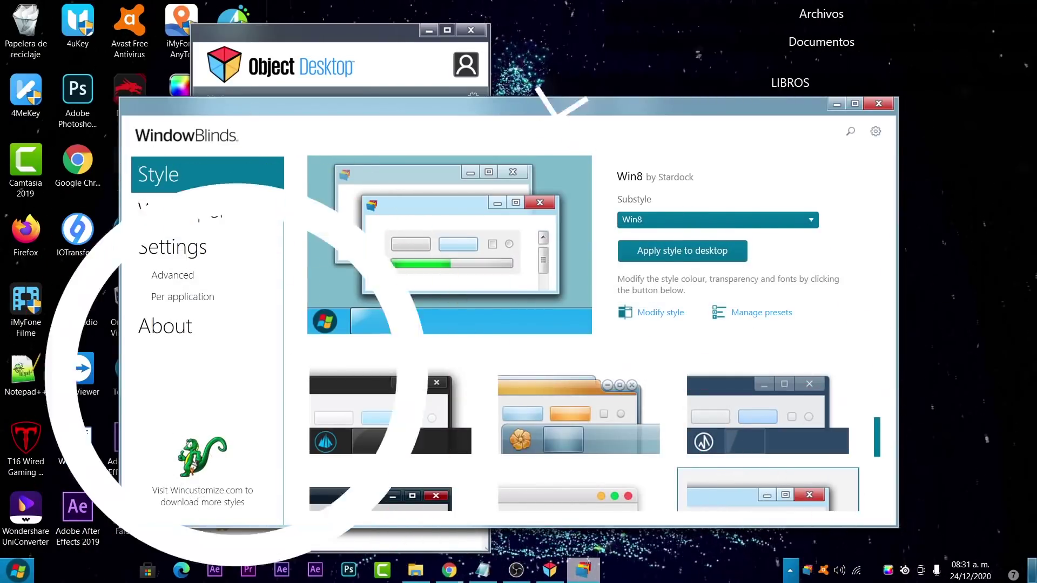
View the wallpaper settings in WindowBlinds and close the WindowBlinds window
click(213, 216)
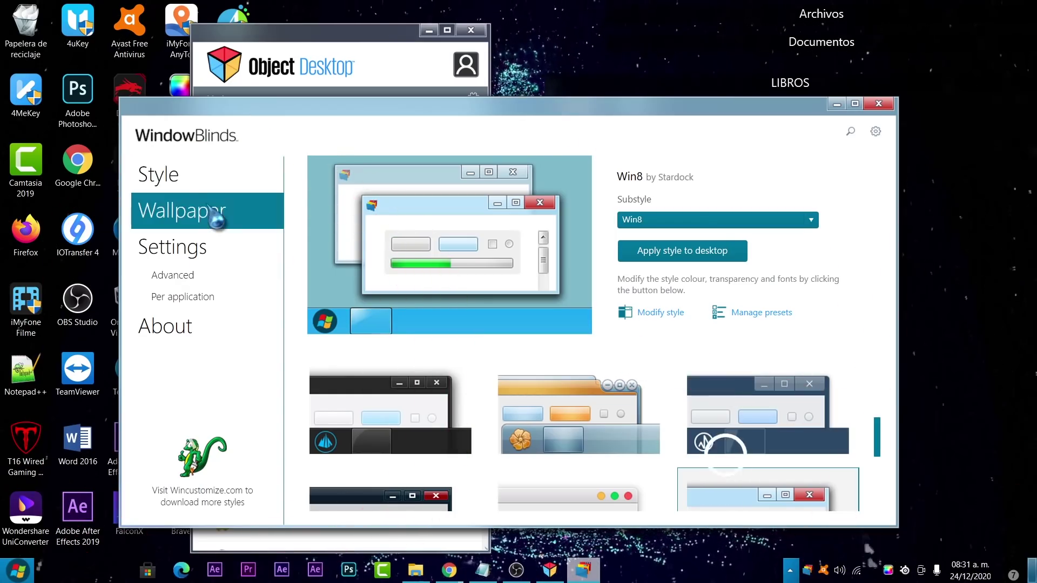
click(879, 104)
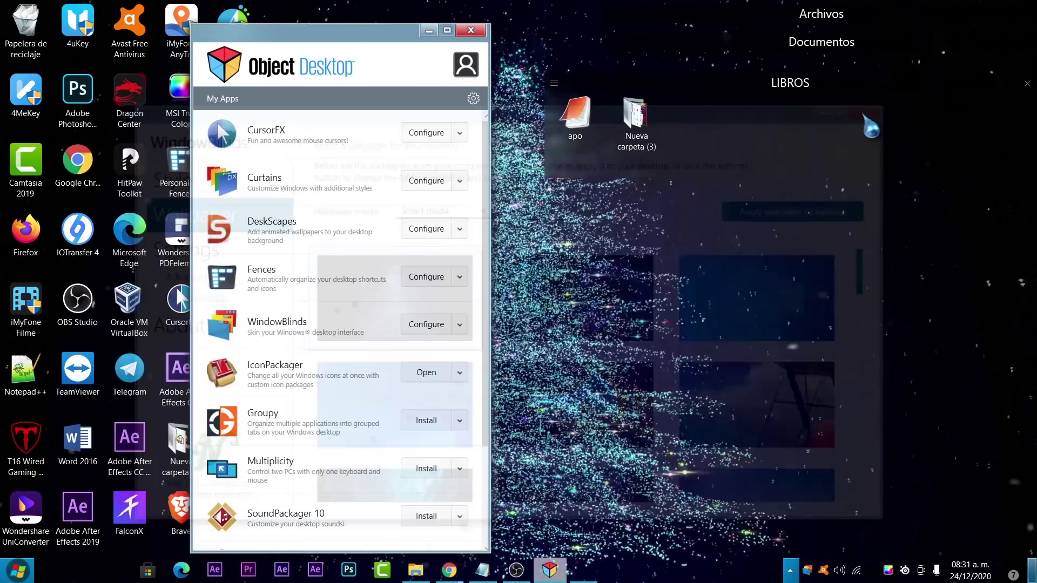
Apply the Junior icon package with IconPackager and examine the icons in File Explorer's Este equipo view and its Documentos folder
scroll(325, 346, down, 1)
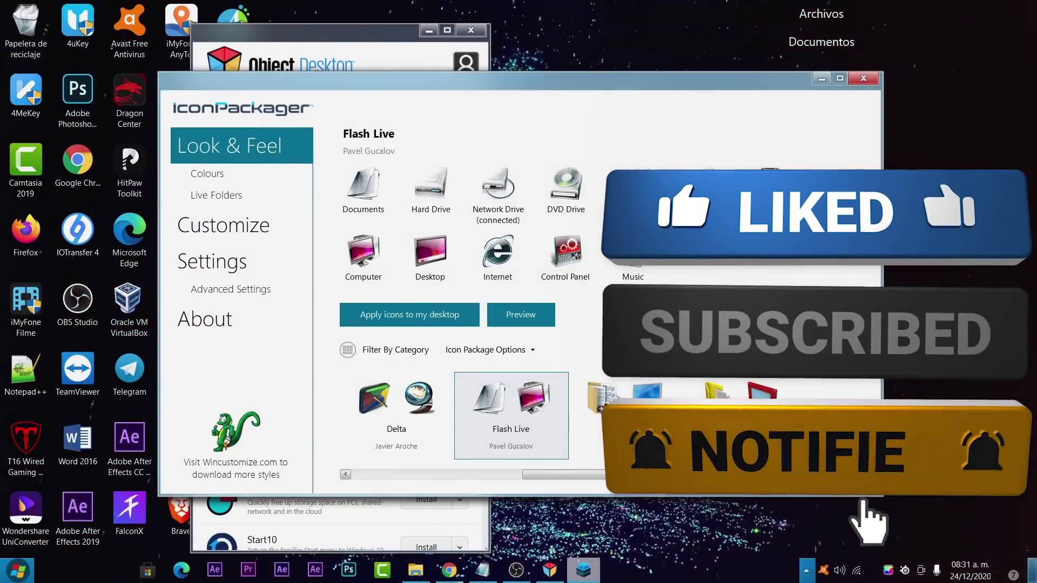
click(626, 411)
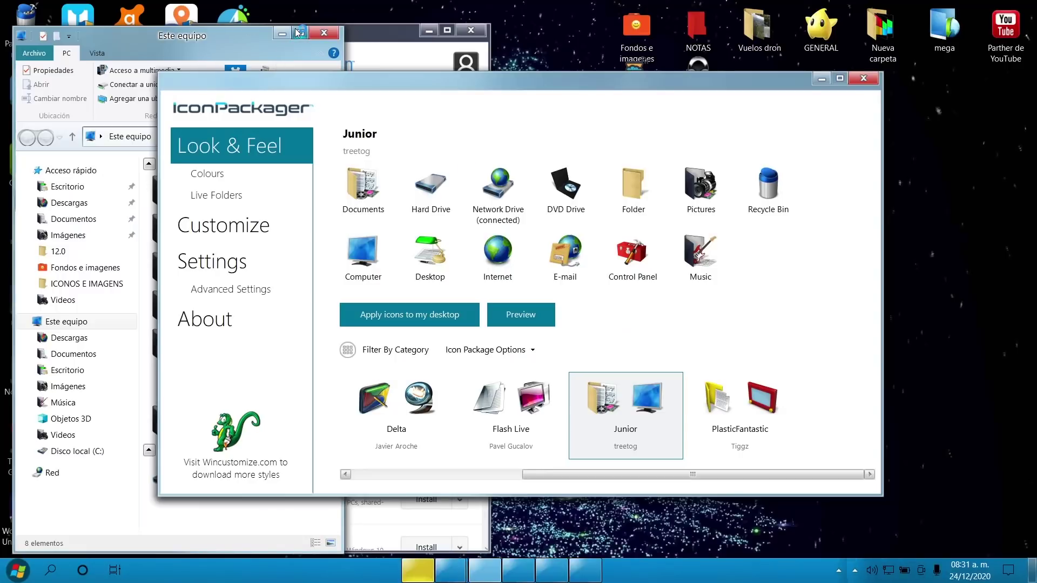
double_click(249, 29)
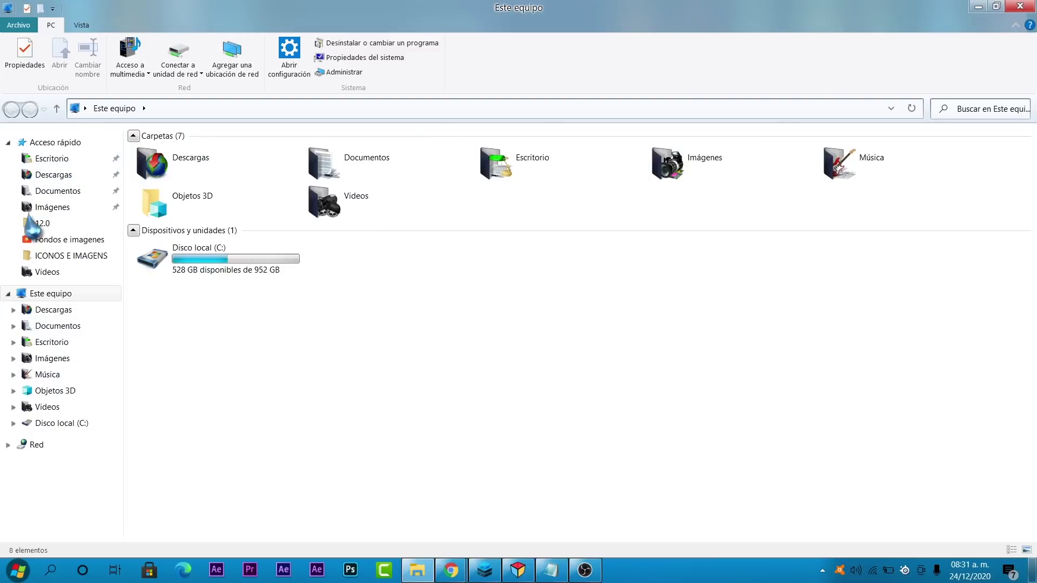
double_click(411, 168)
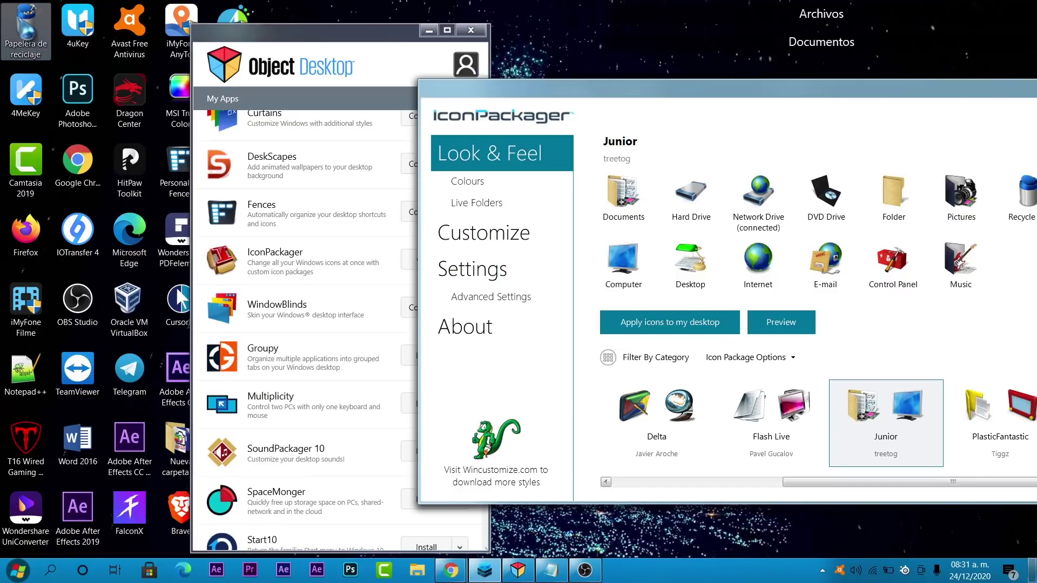
Bring the IconPackager window back fully on screen, close it, and review the remaining Object Desktop apps from Groupy to Tiles
drag(805, 89, 504, 59)
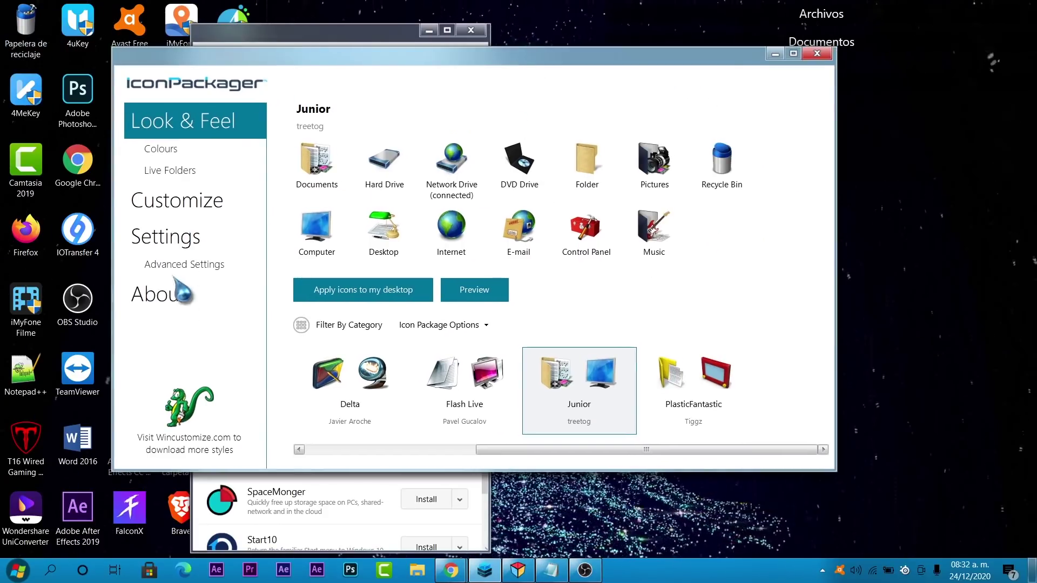
click(817, 53)
scroll(350, 358, down, 1)
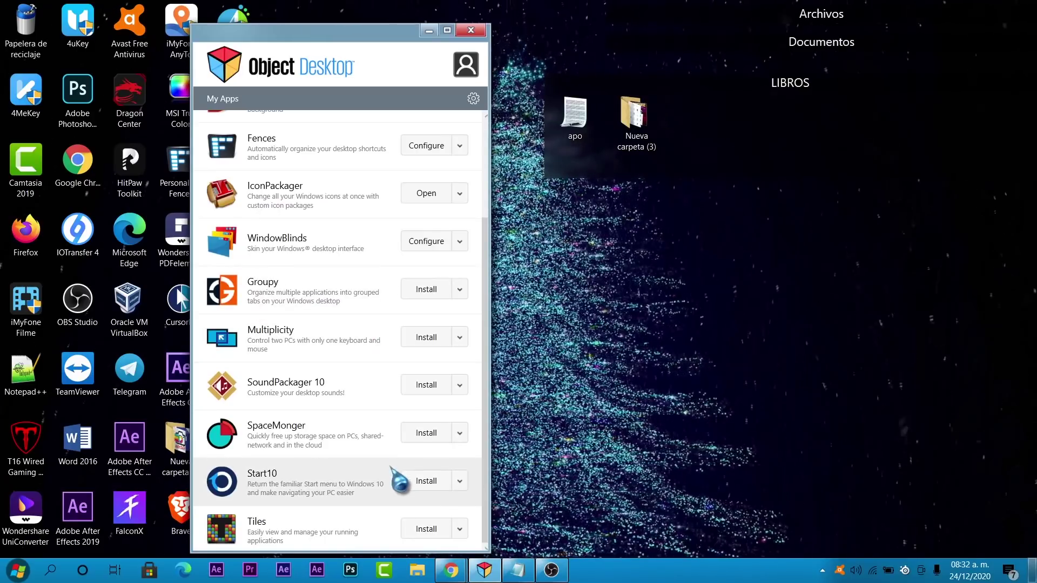
drag(445, 291, 457, 385)
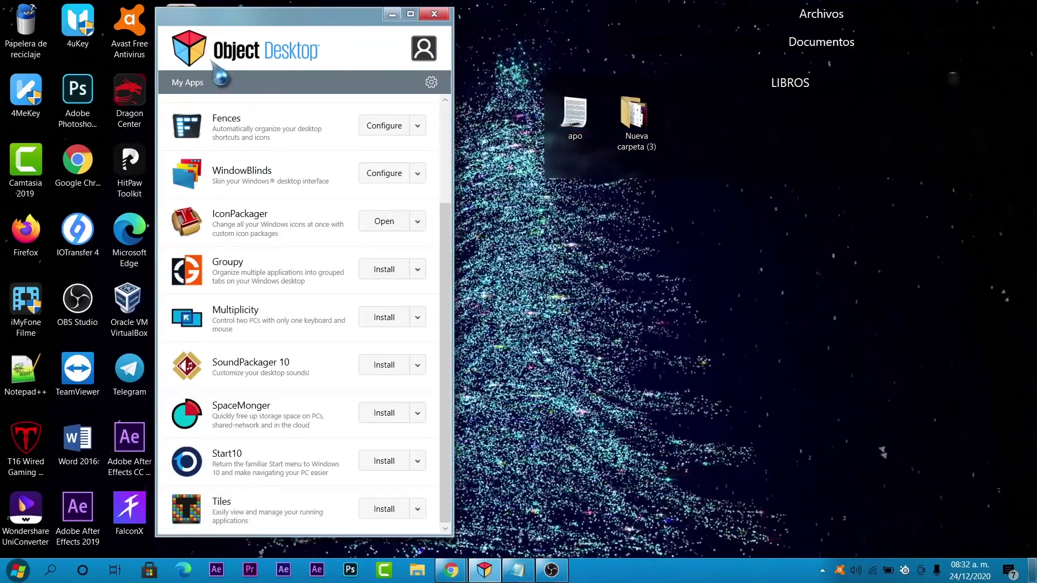
Move the Object Desktop window clear of the desktop icons, review its full app list once more, and close it
drag(289, 41, 643, 33)
scroll(630, 192, up, 3)
scroll(629, 250, down, 3)
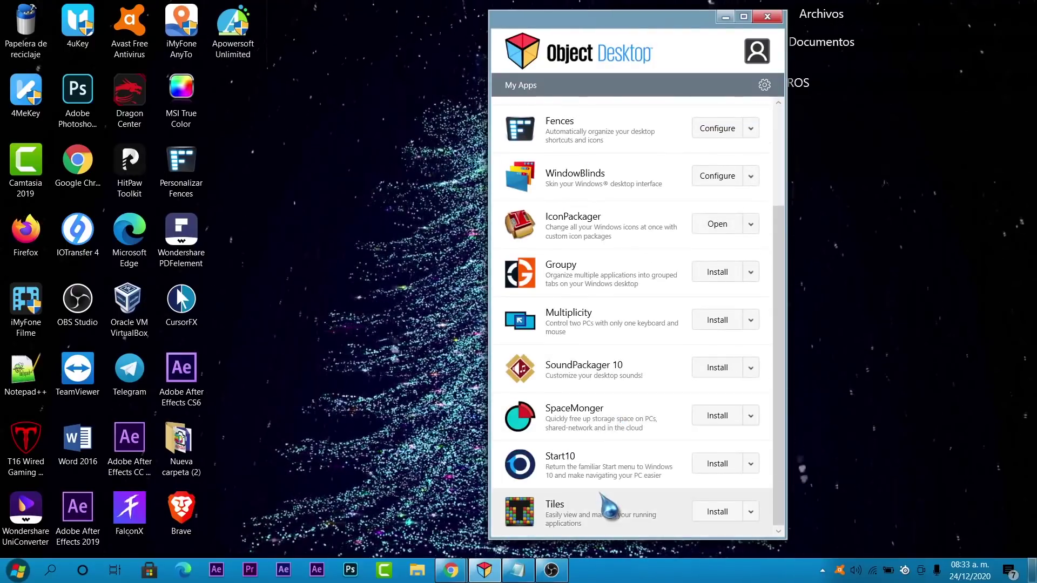
scroll(614, 304, up, 3)
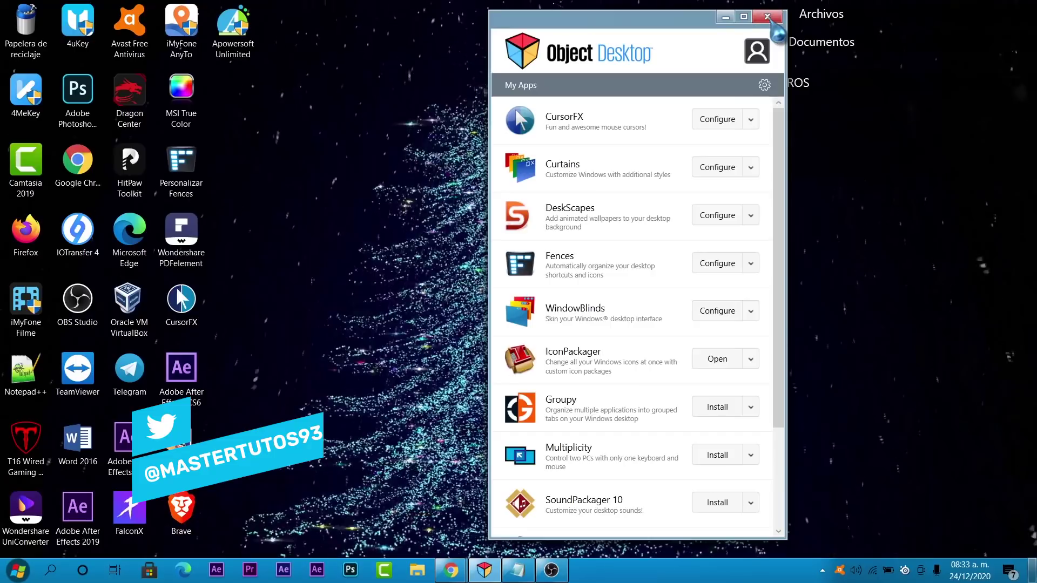
click(766, 16)
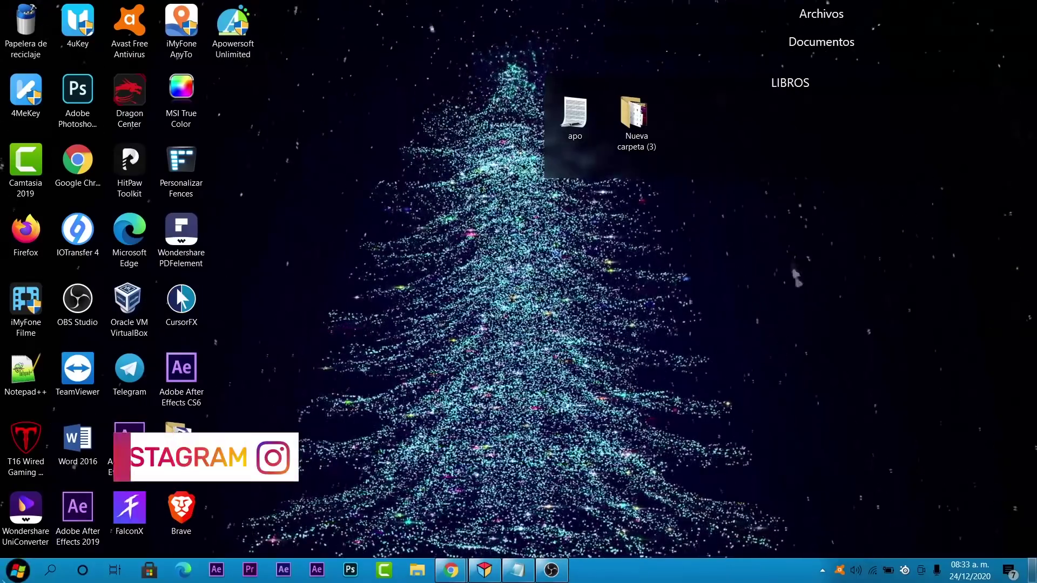
key(super)
key(super)
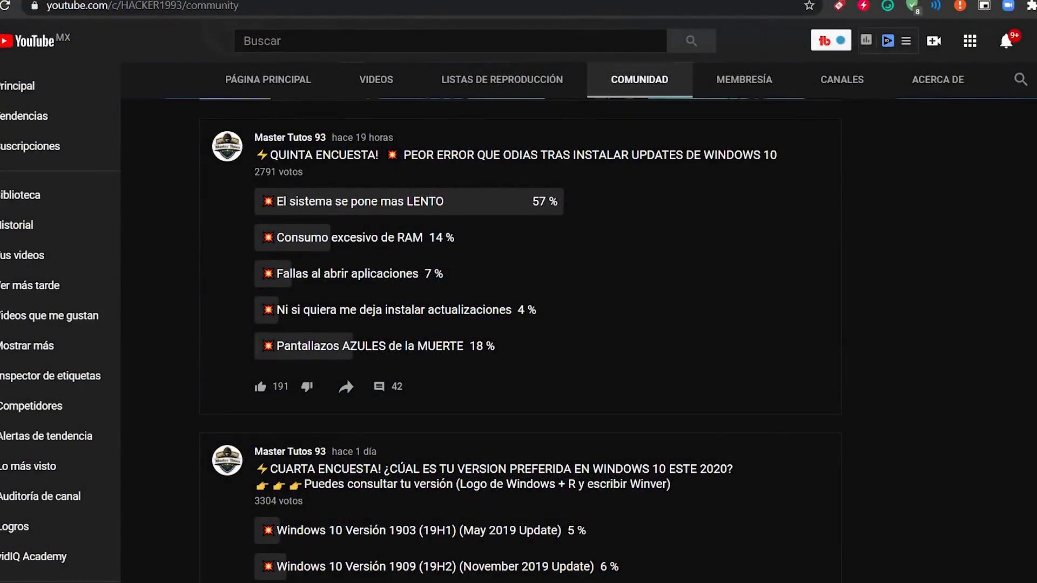
Review the Windows 10 polls in the Comunidad section of the YouTube channel
scroll(519, 287, down, 3)
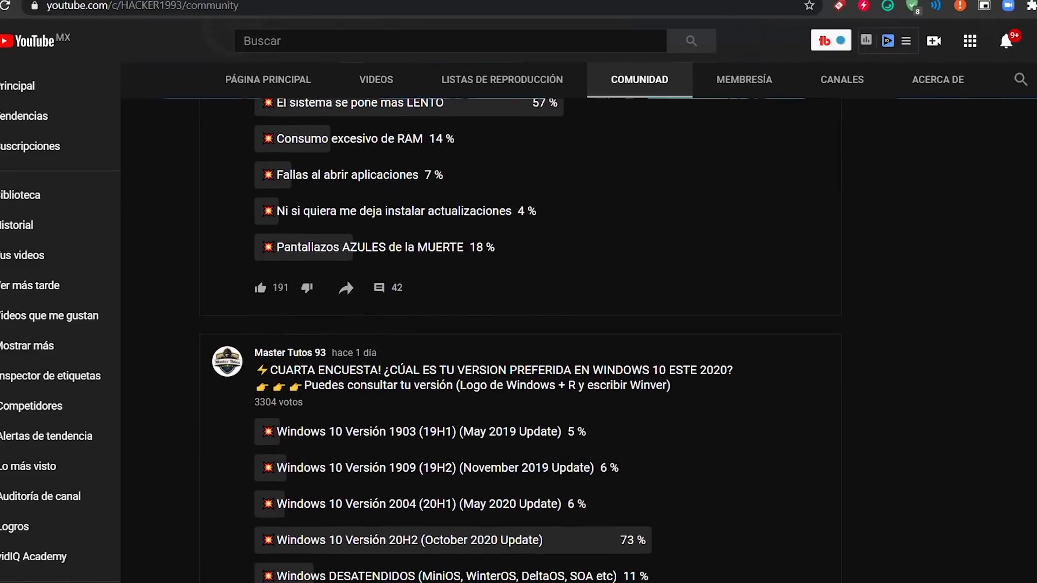
scroll(519, 341, down, 1)
scroll(519, 324, down, 4)
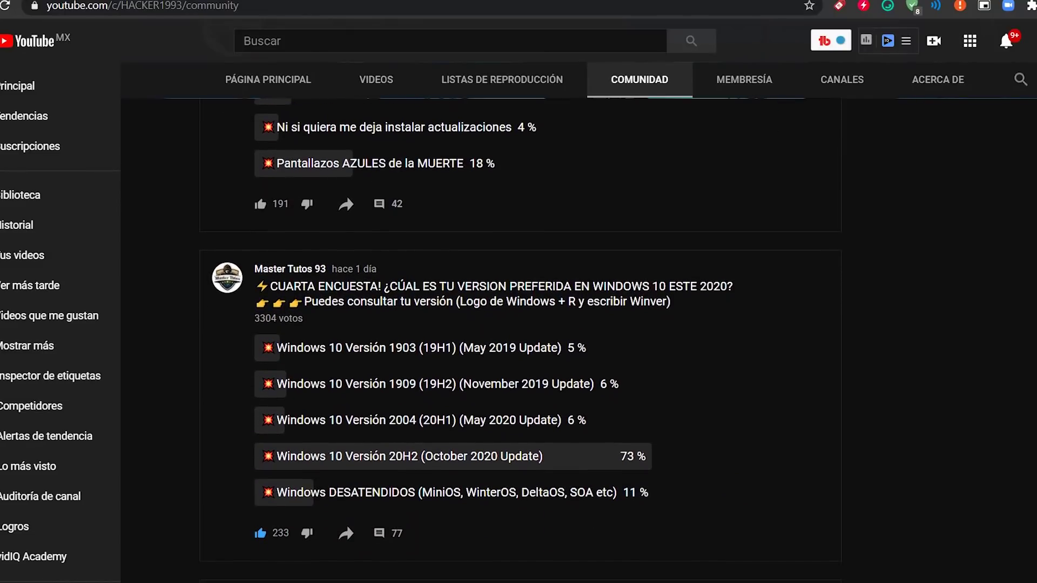